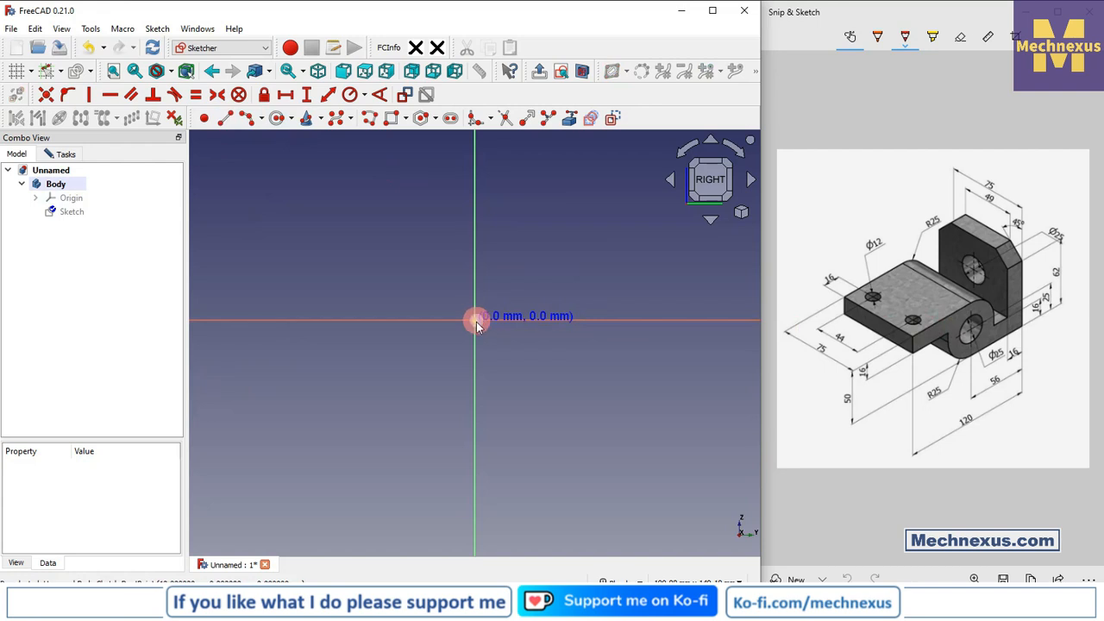
Draw a circle centred on the origin, constrain its diameter to 50 mm, and place the dimension label clear of it.
click(475, 320)
click(540, 401)
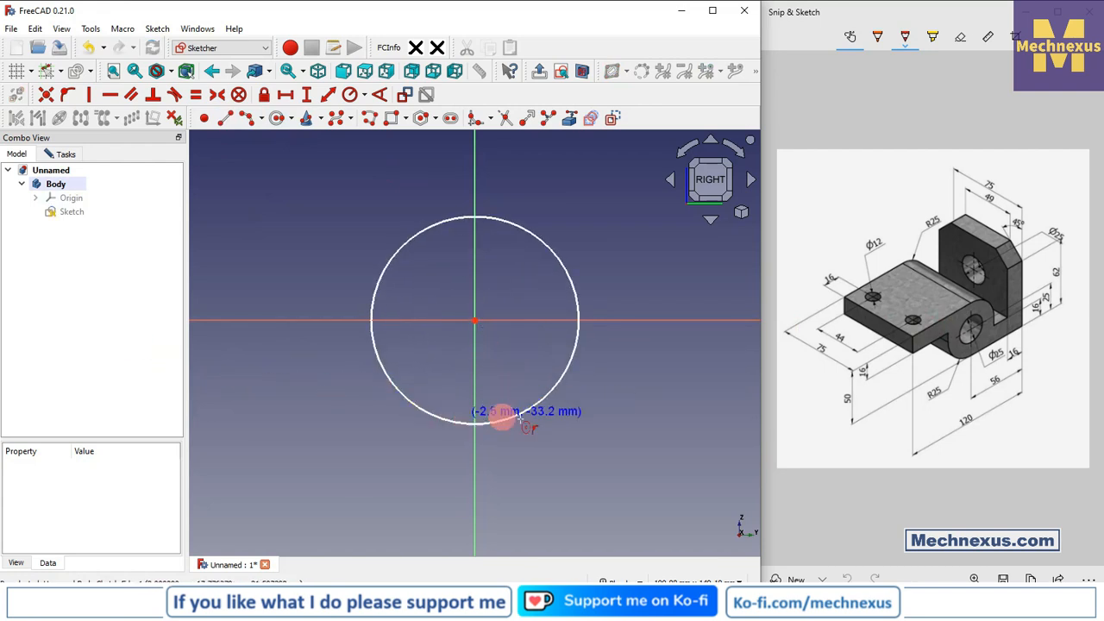
click(363, 95)
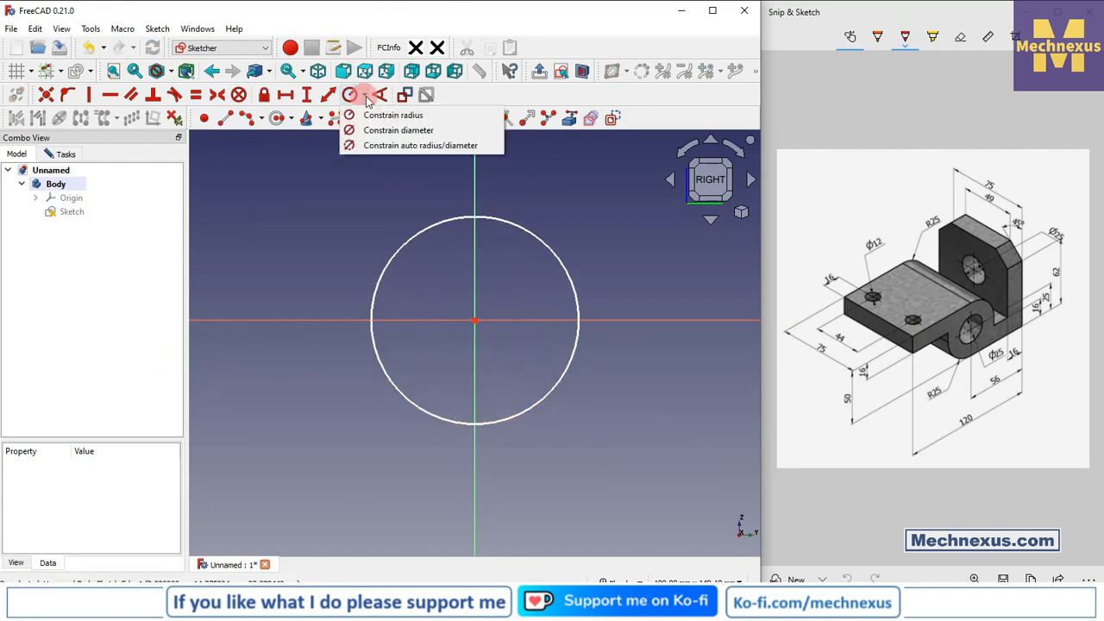
click(401, 130)
click(492, 221)
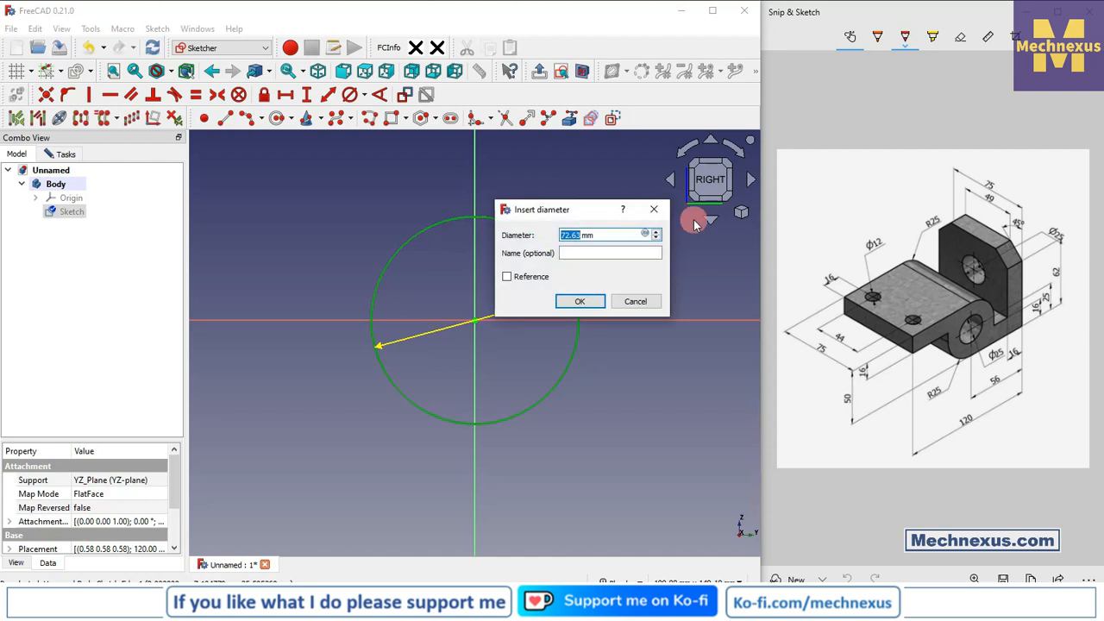
text(50)
key(Return)
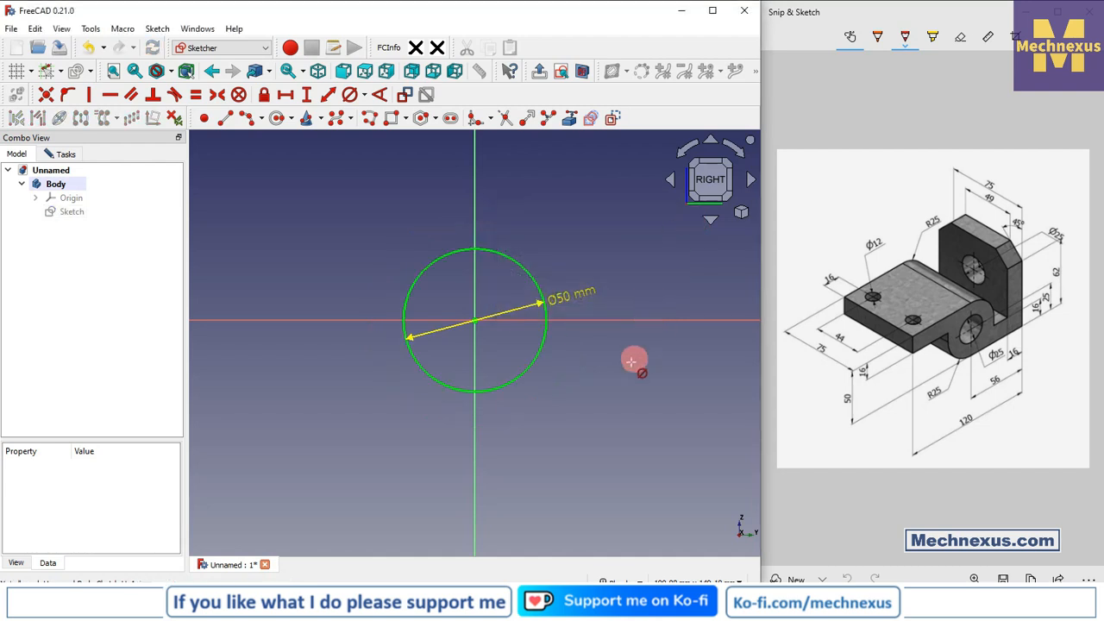
drag(560, 300, 581, 237)
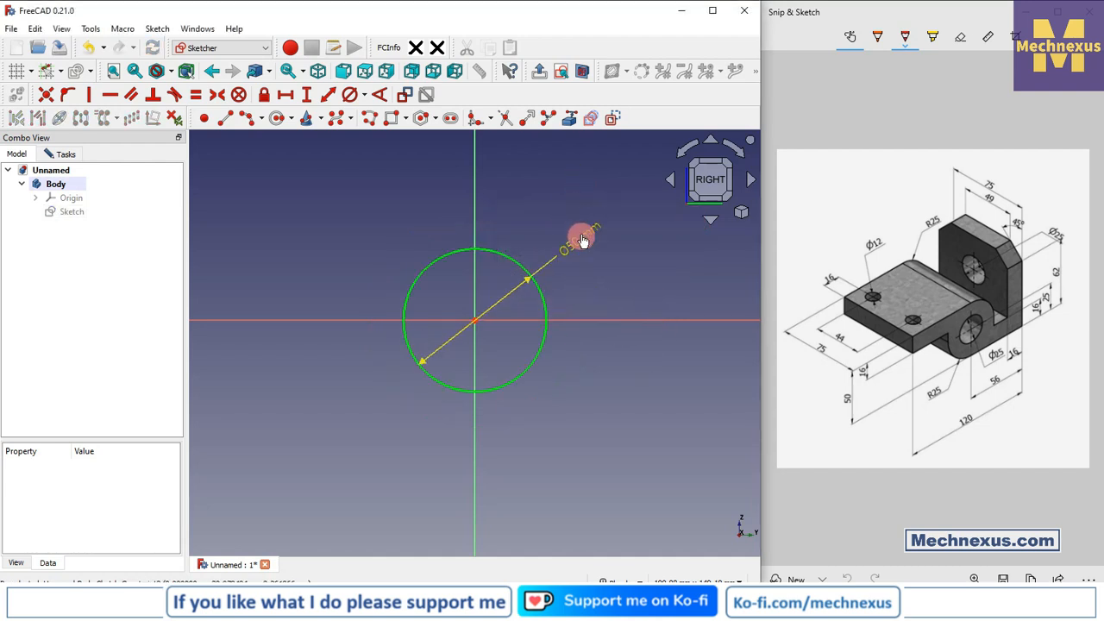
click(606, 376)
Sketch an open three-segment arm from the circle's top point, running left, down, and back horizontally to the circle.
scroll(386, 359, down, 2)
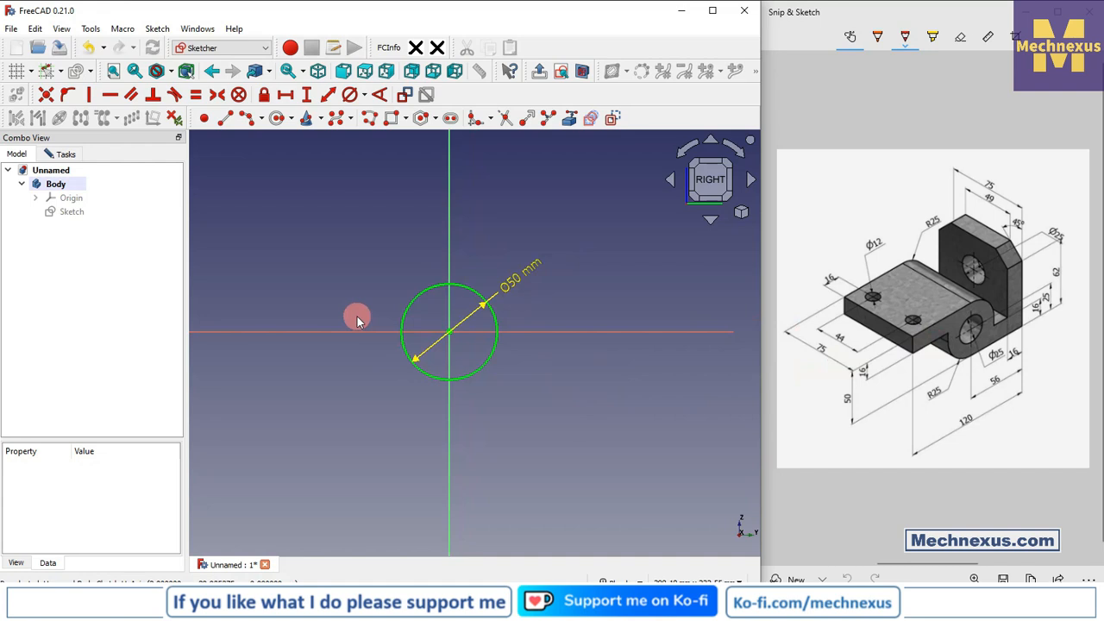
scroll(358, 319, up, 2)
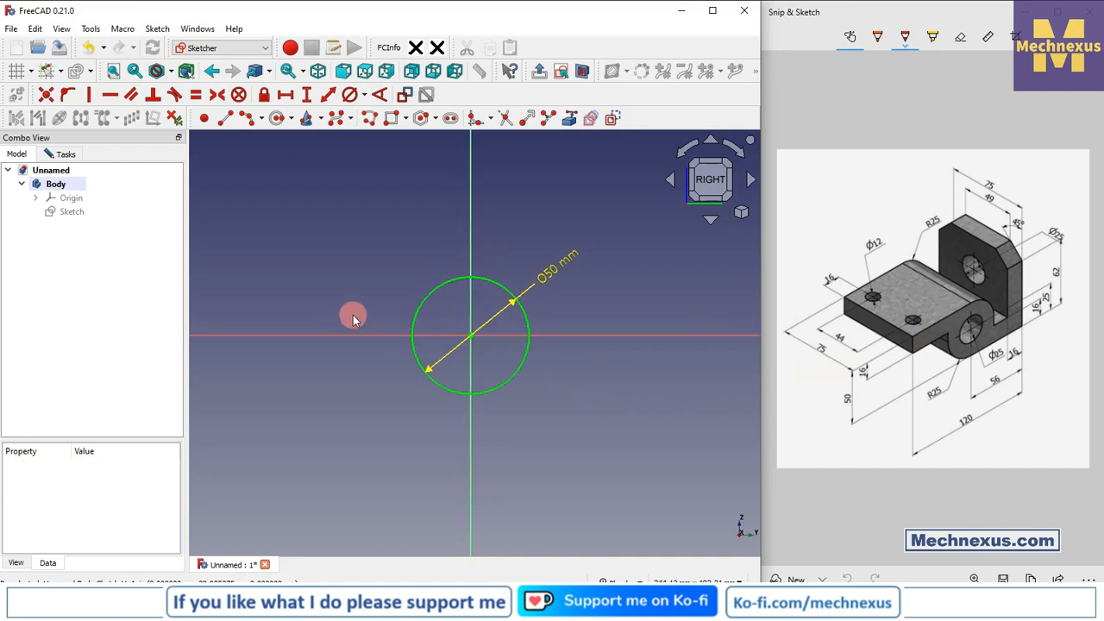
click(371, 119)
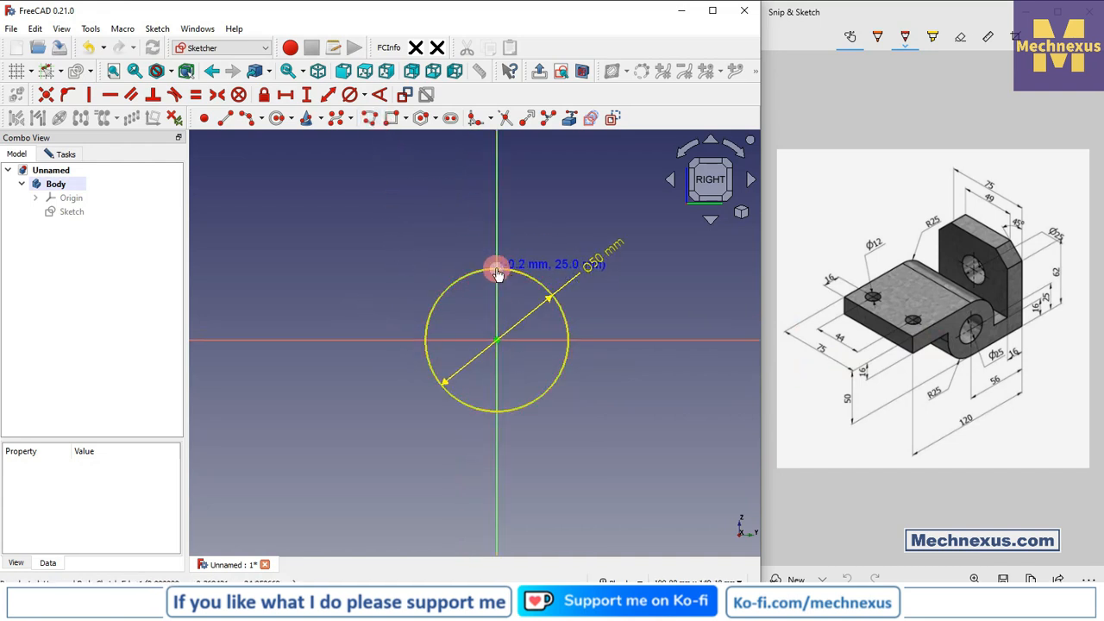
click(496, 271)
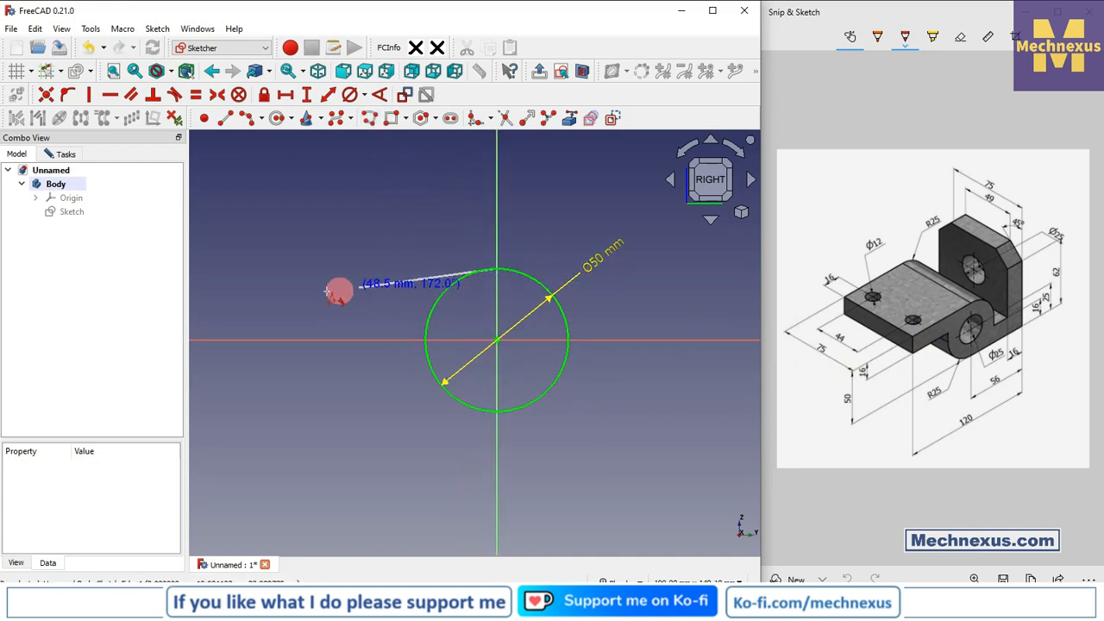
click(270, 271)
click(270, 297)
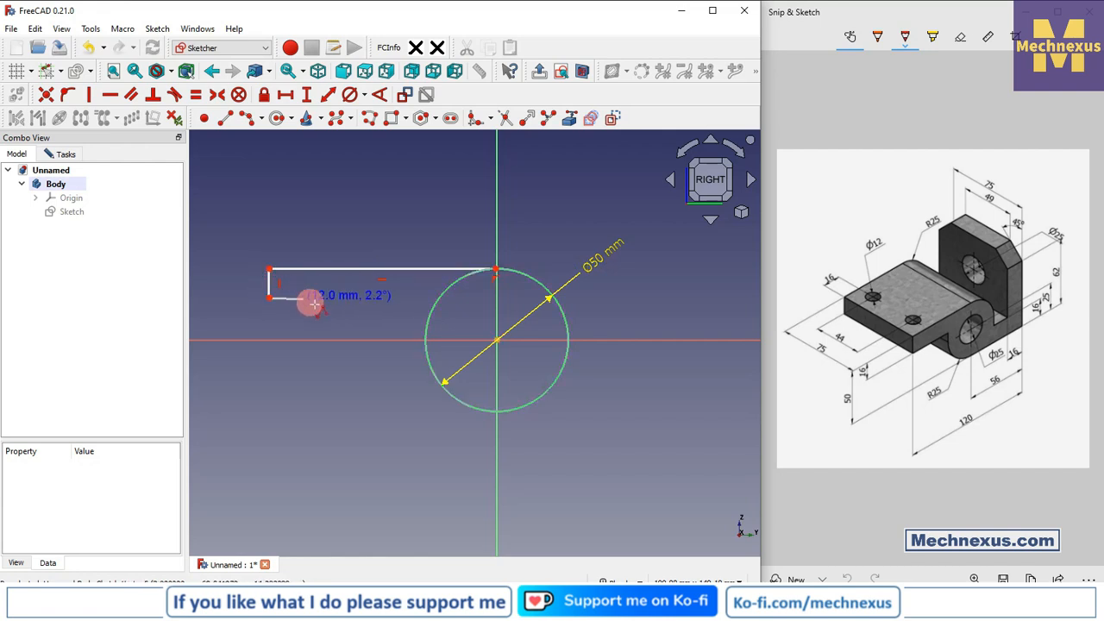
click(437, 298)
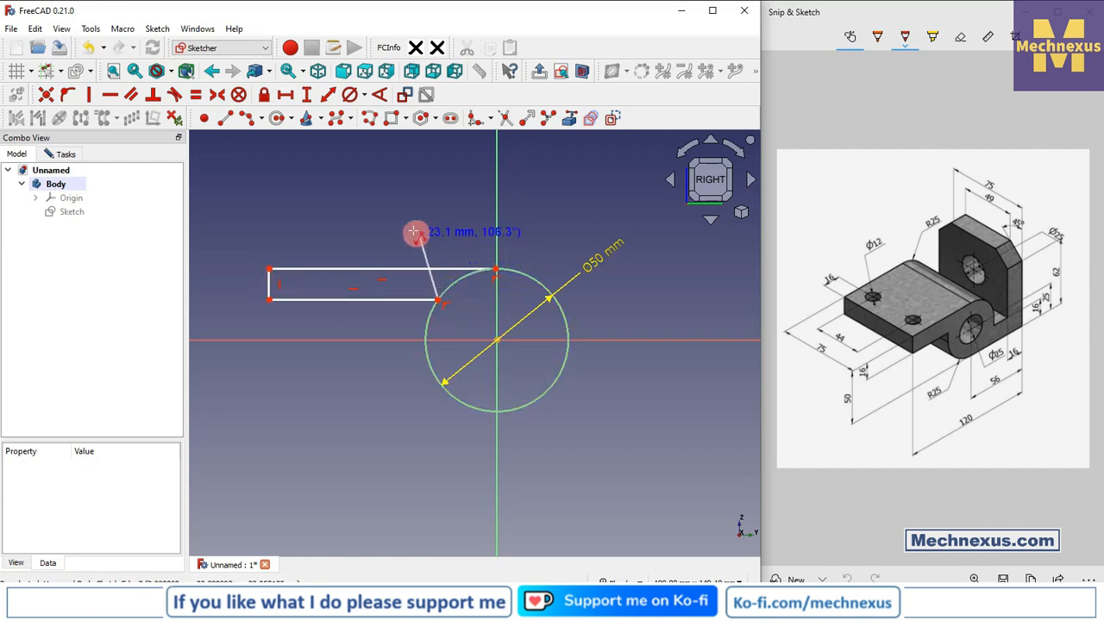
right_click(414, 233)
Sketch an open L-shaped profile from the circle's lower right side to its bottom point, with an upright about 14 mm thick and a horizontal base line.
scroll(395, 226, down, 1)
click(386, 120)
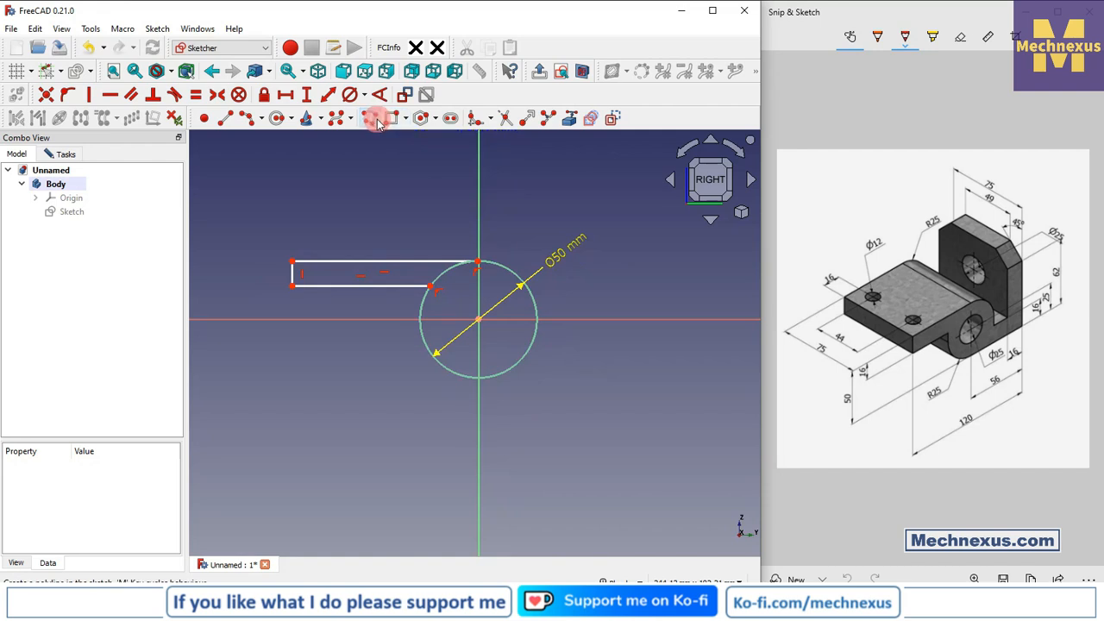
click(532, 344)
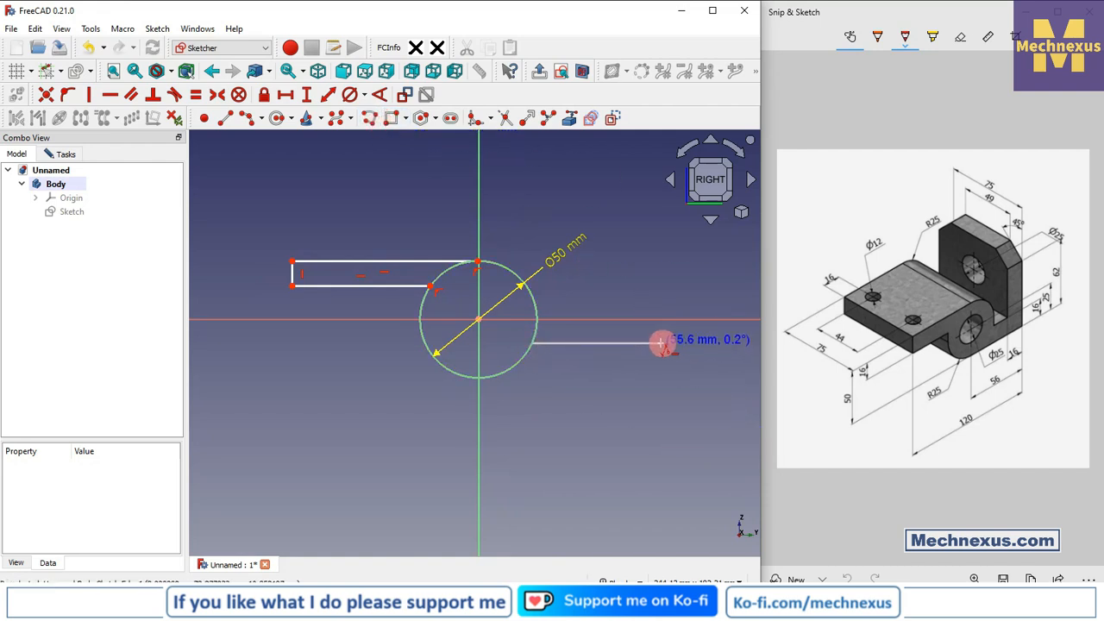
click(661, 344)
click(670, 251)
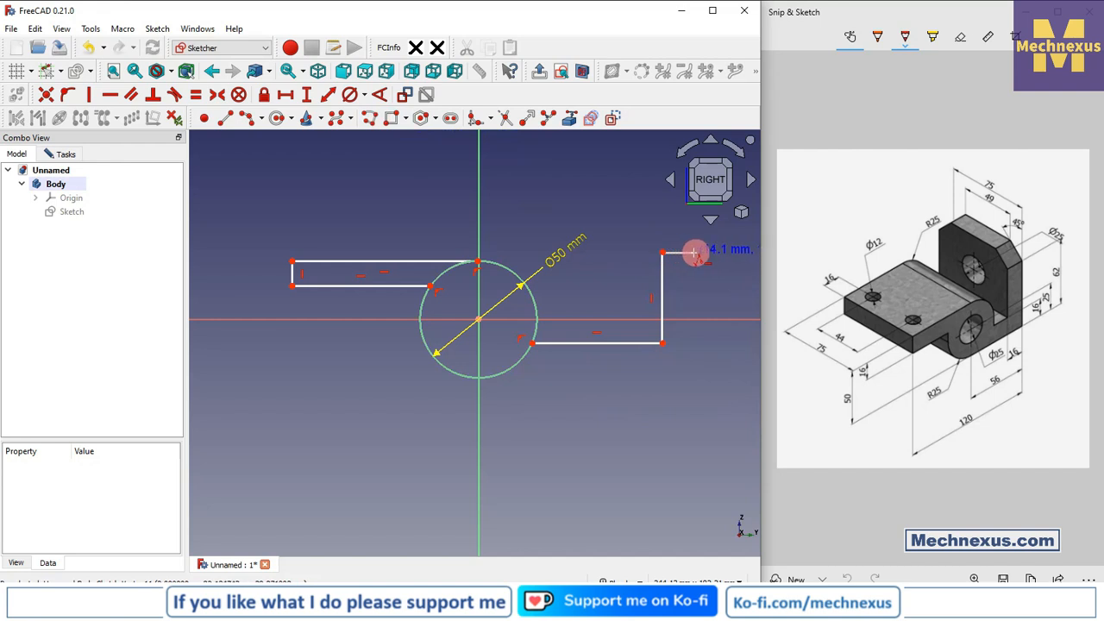
click(695, 252)
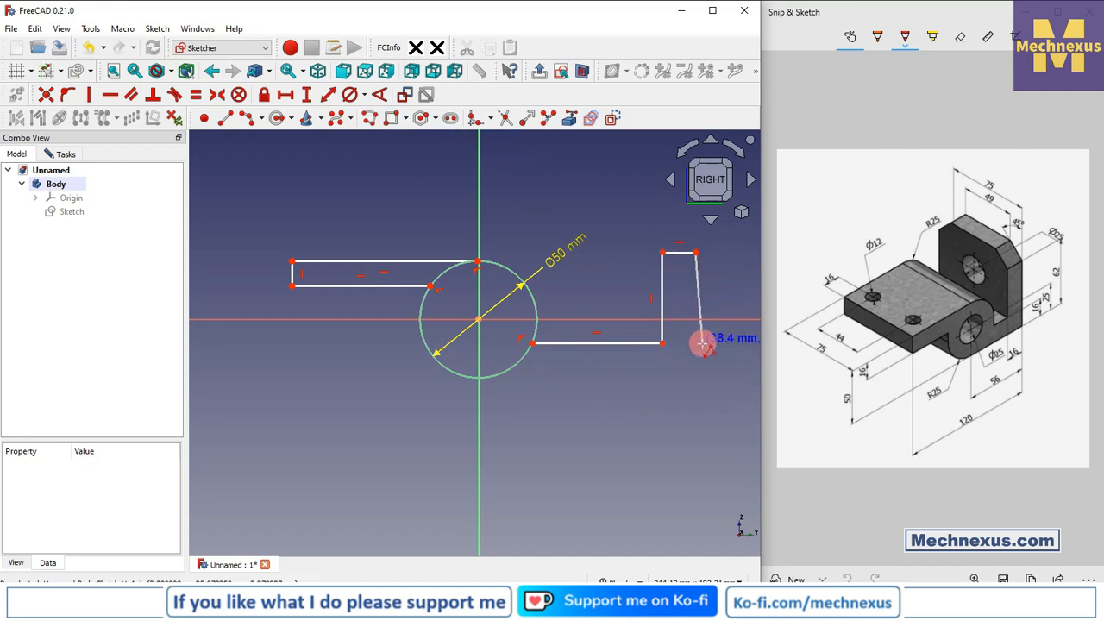
click(695, 392)
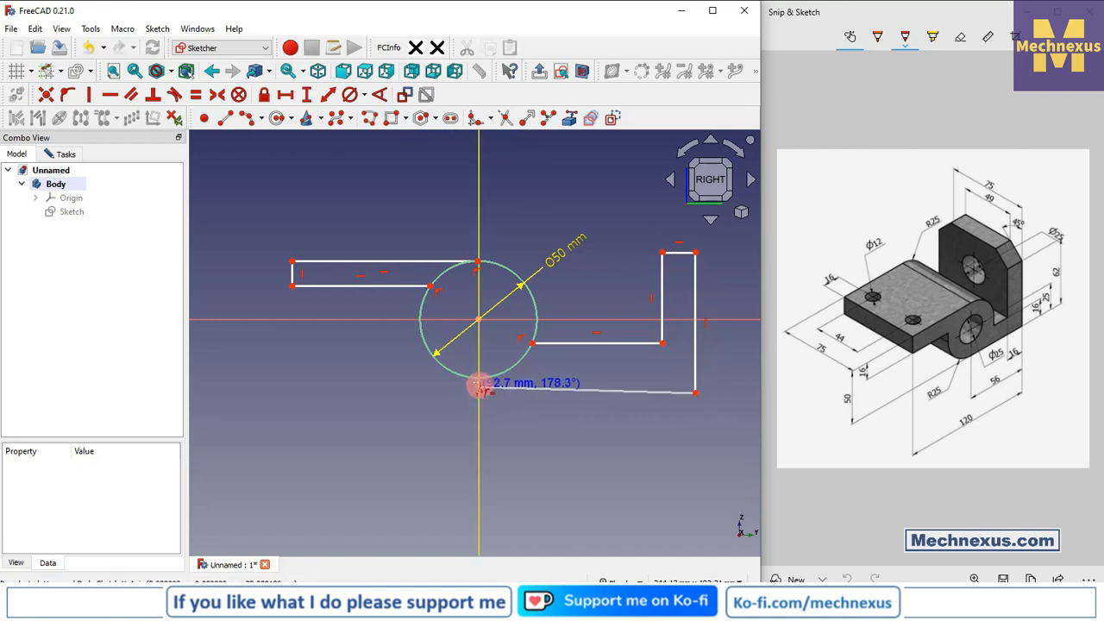
click(479, 379)
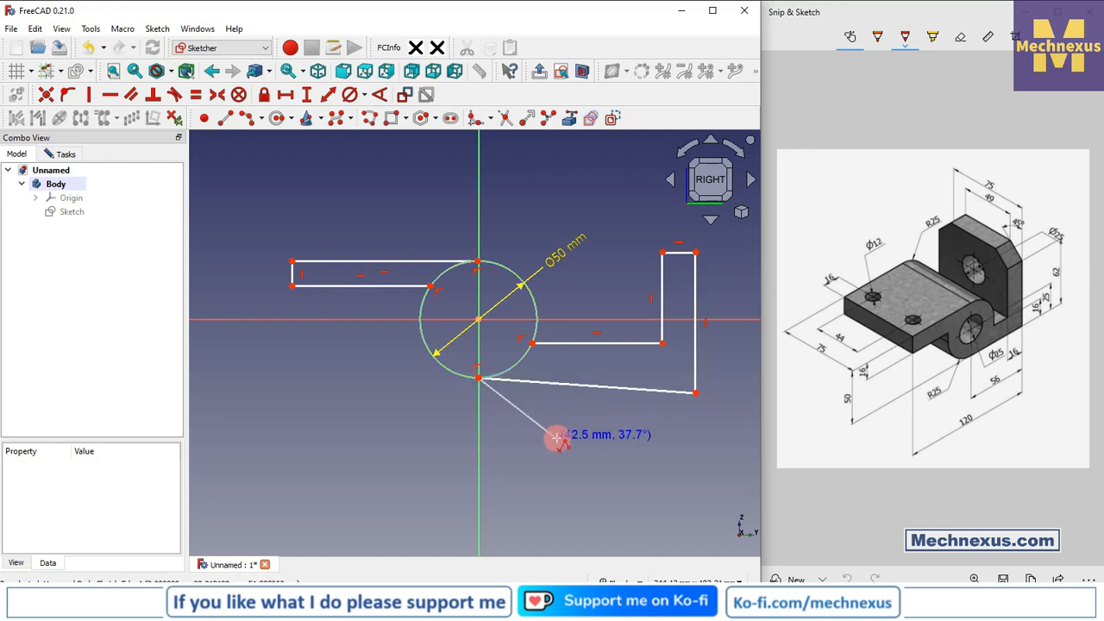
right_click(589, 377)
click(587, 381)
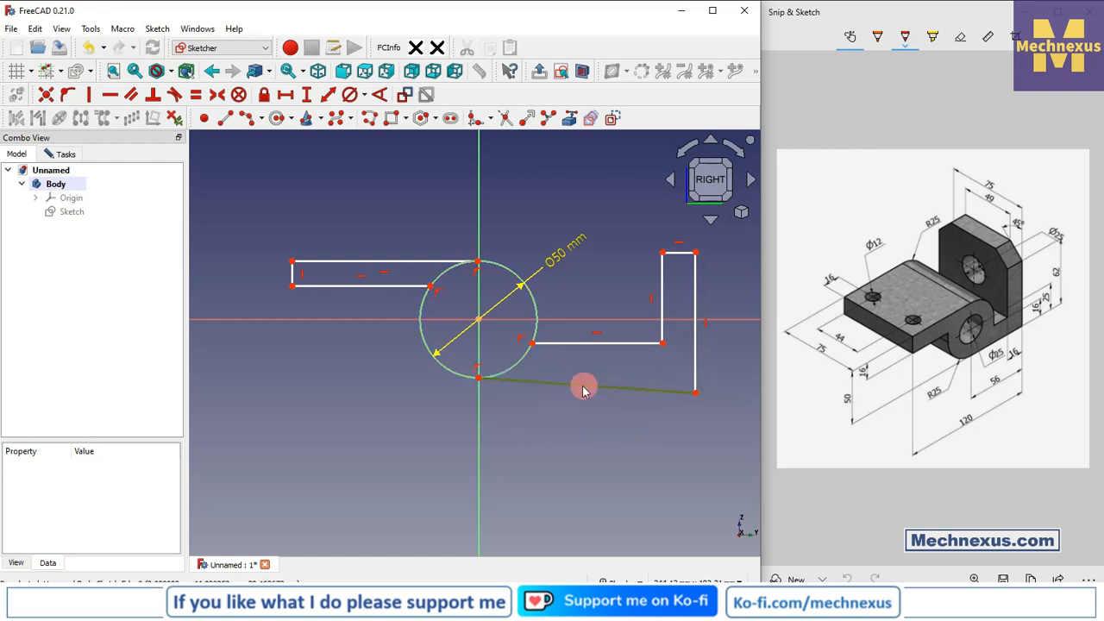
click(118, 100)
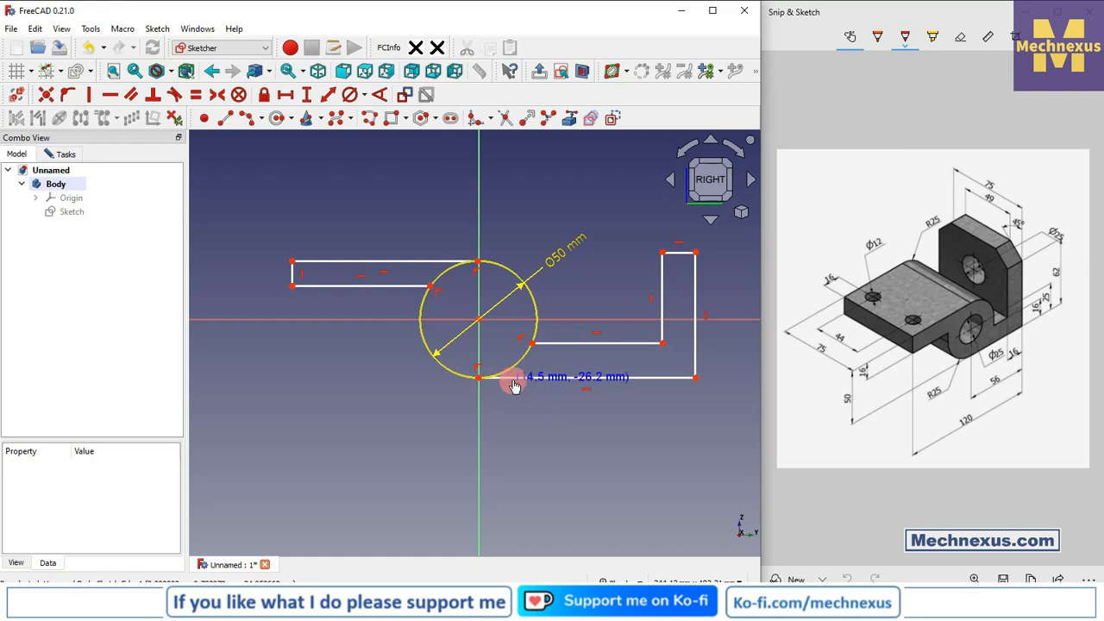
Align the base line's end on the circle and the upper arm line's end vertically with the circle's centre.
drag(479, 380, 506, 378)
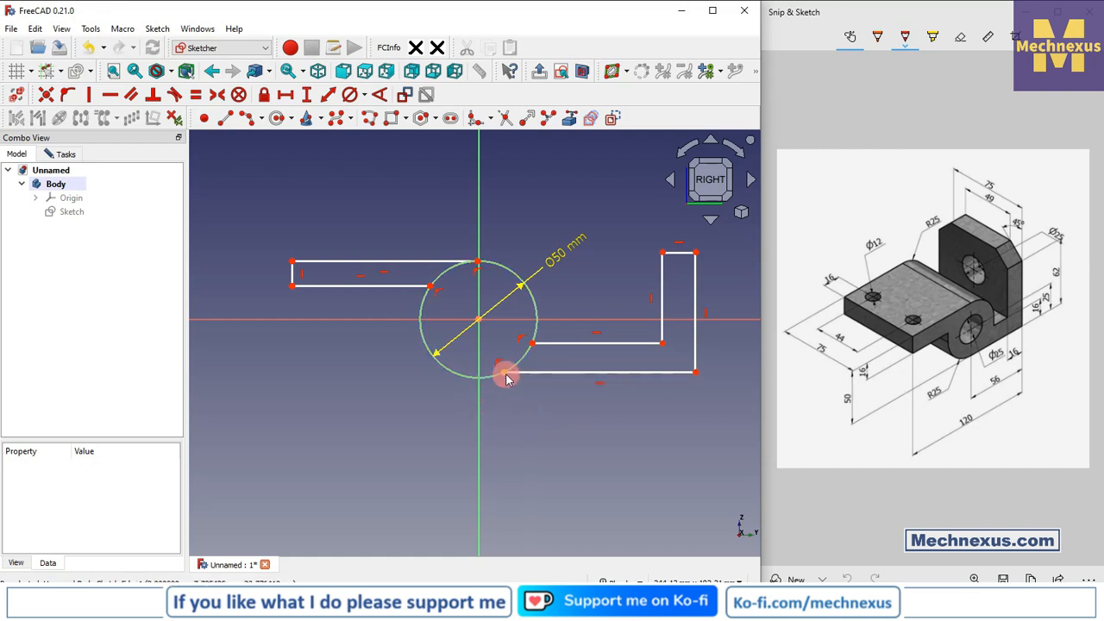
click(505, 376)
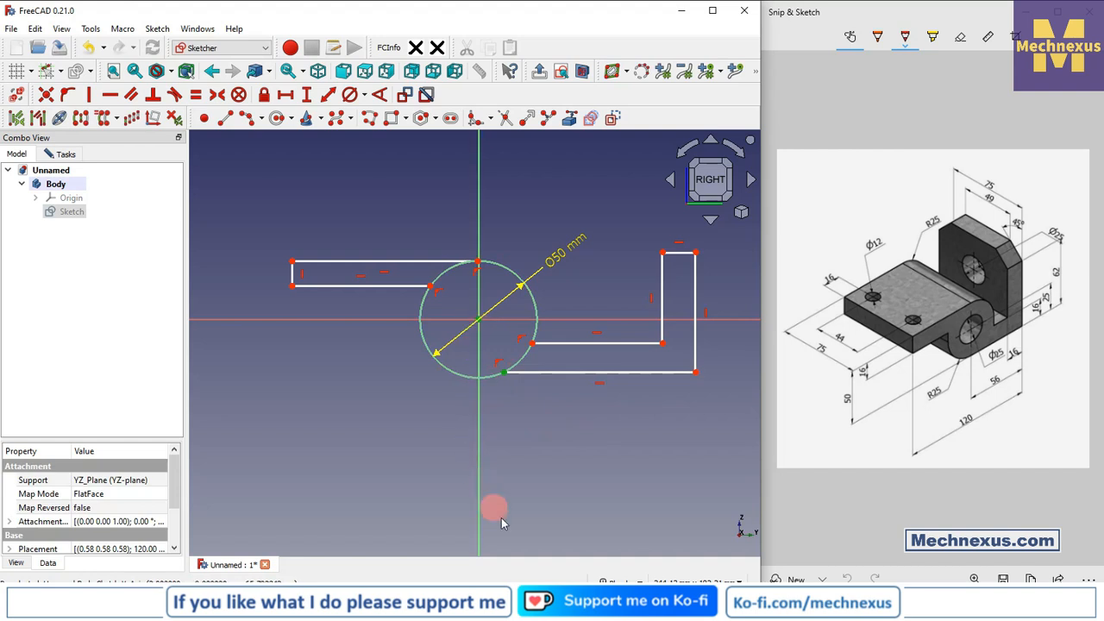
click(90, 96)
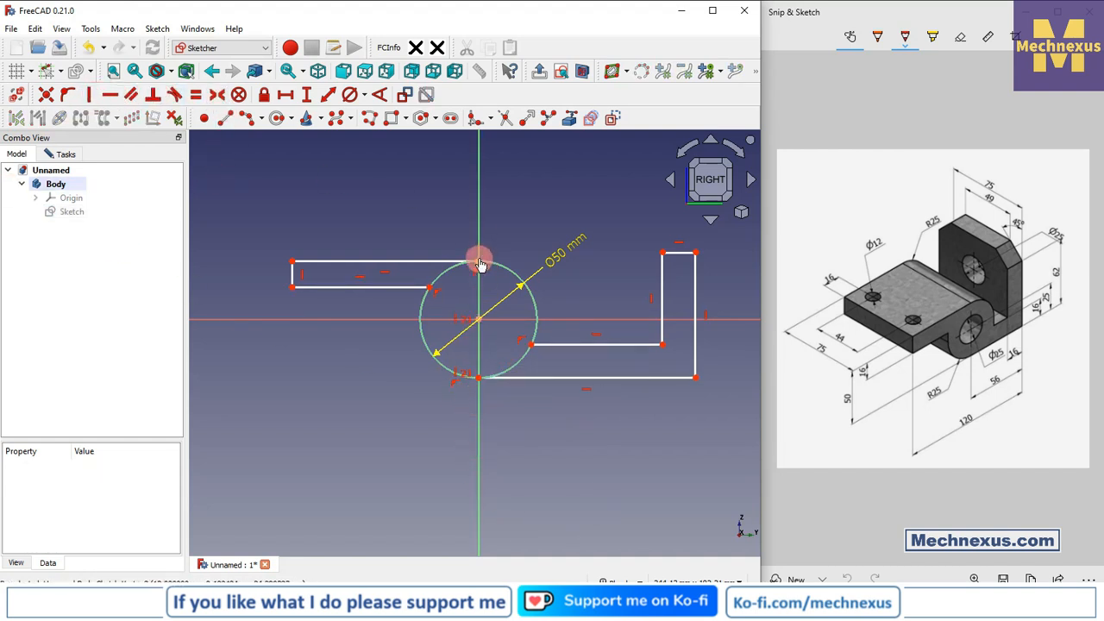
drag(480, 264, 480, 320)
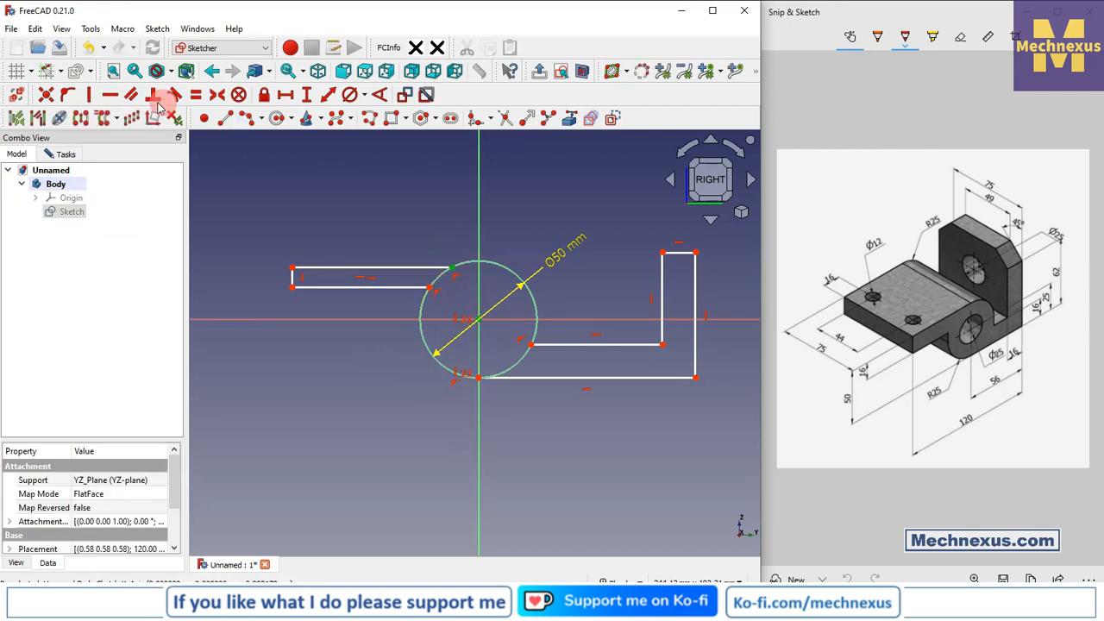
click(91, 94)
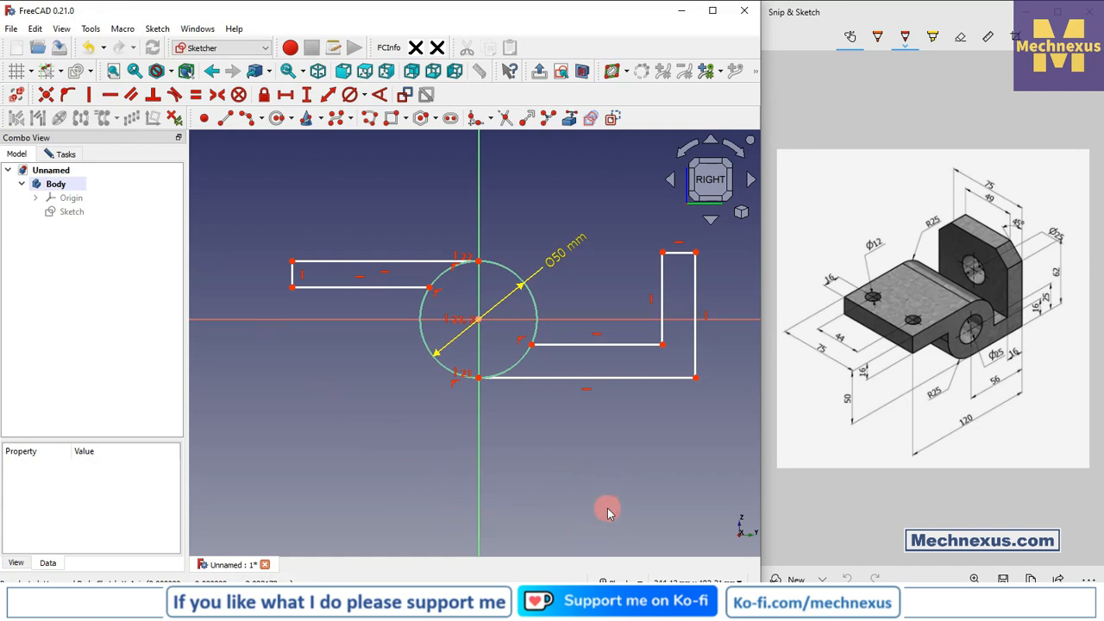
Constrain the length of the upright's short top edge to 16 mm.
scroll(601, 475, up, 1)
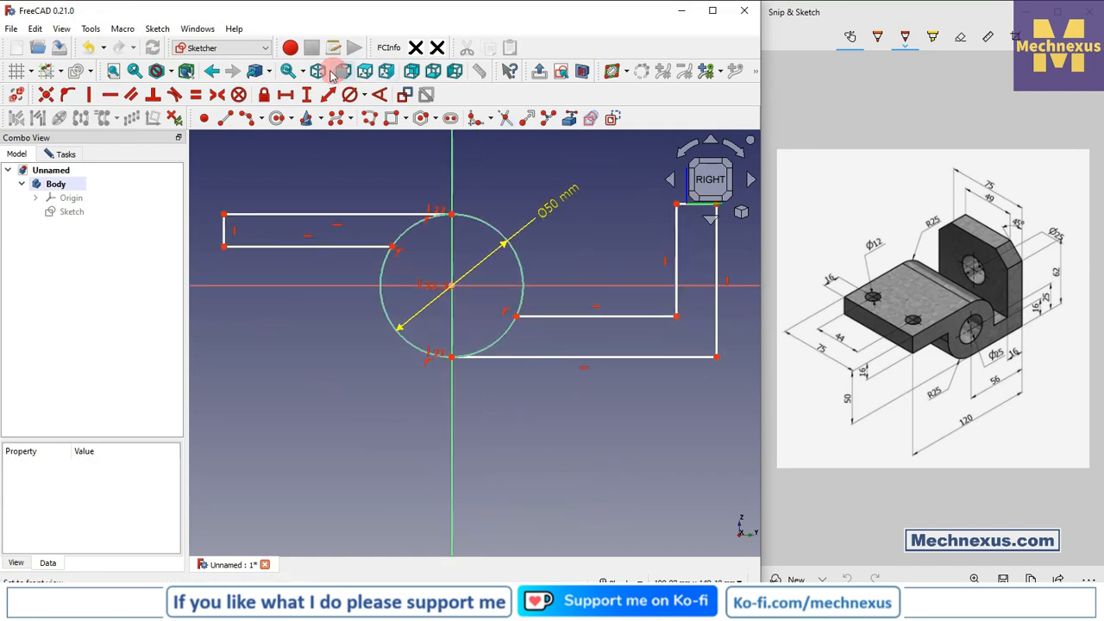
scroll(526, 289, down, 2)
scroll(676, 222, up, 2)
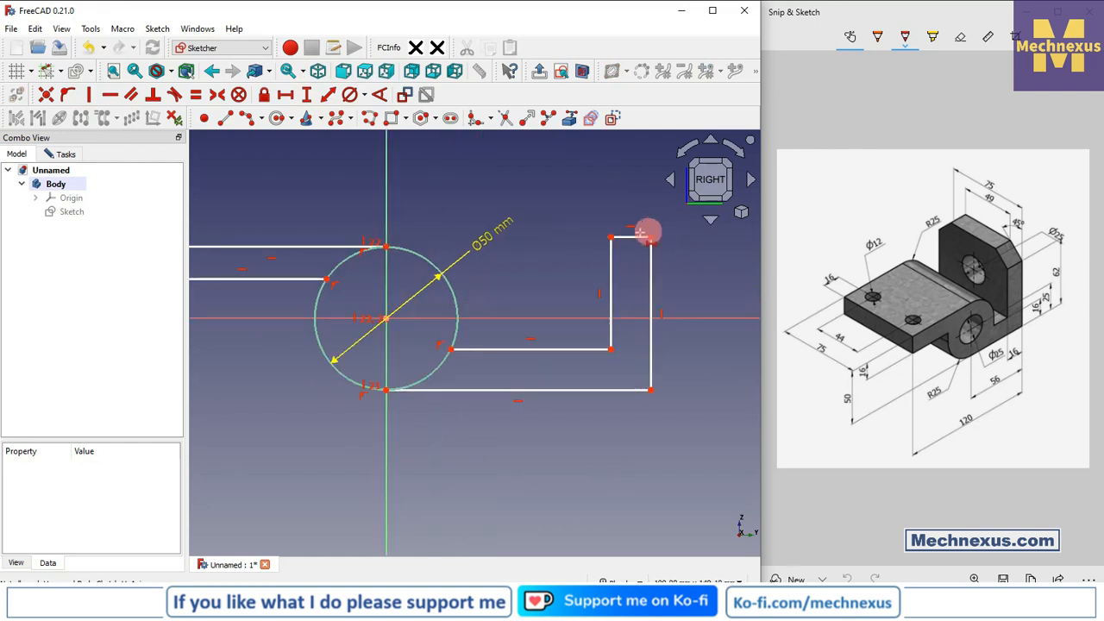
click(633, 235)
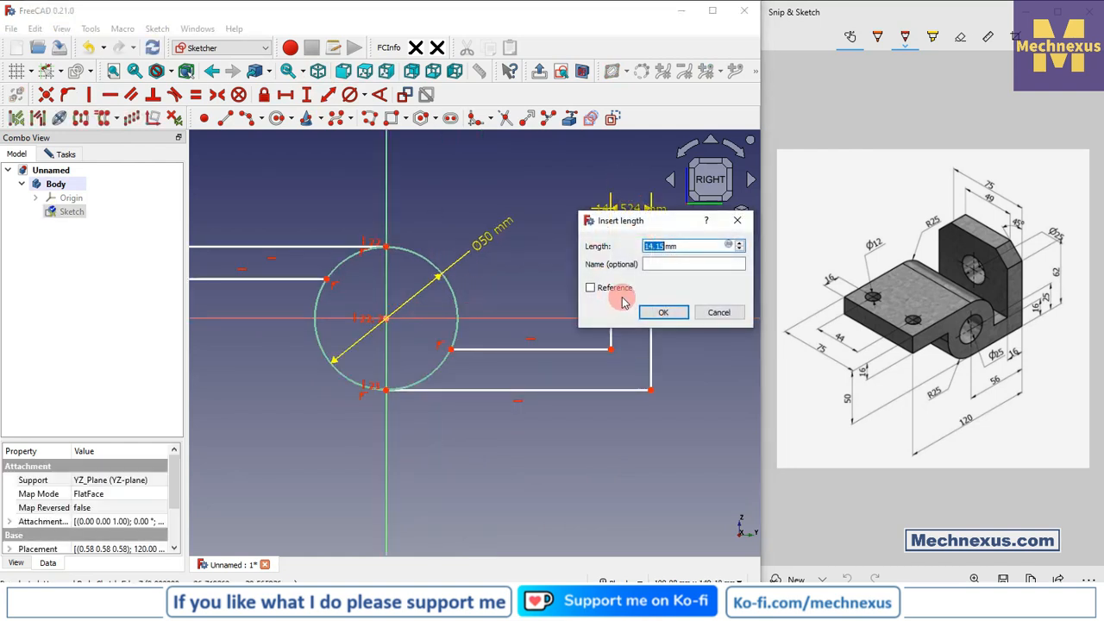
text(16)
key(Return)
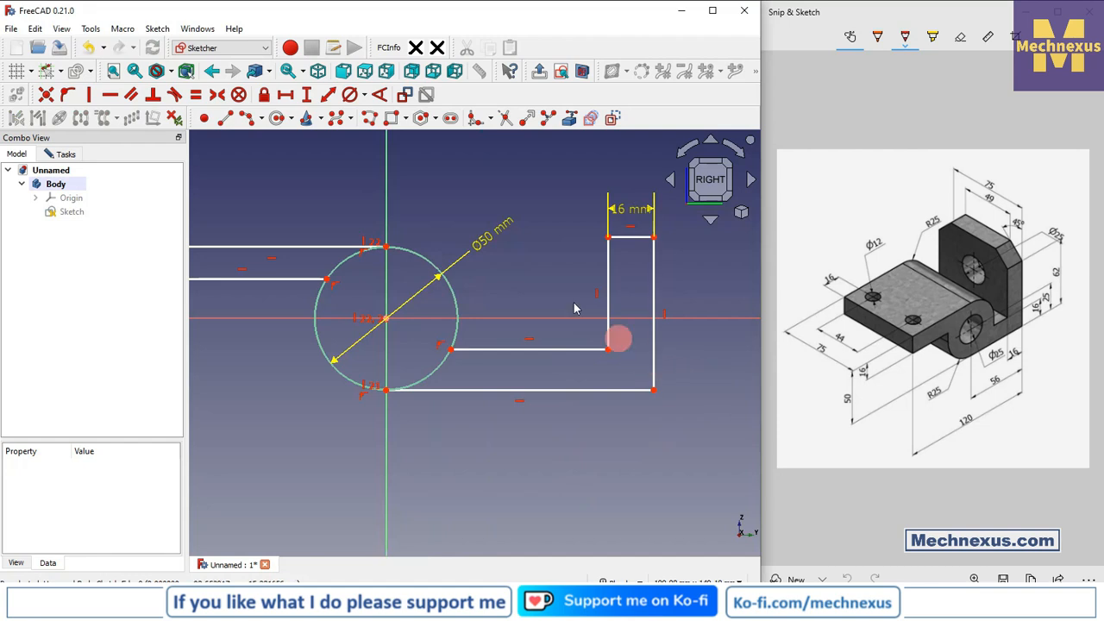
Constrain the upright's outer vertical edge to 62 mm.
click(309, 96)
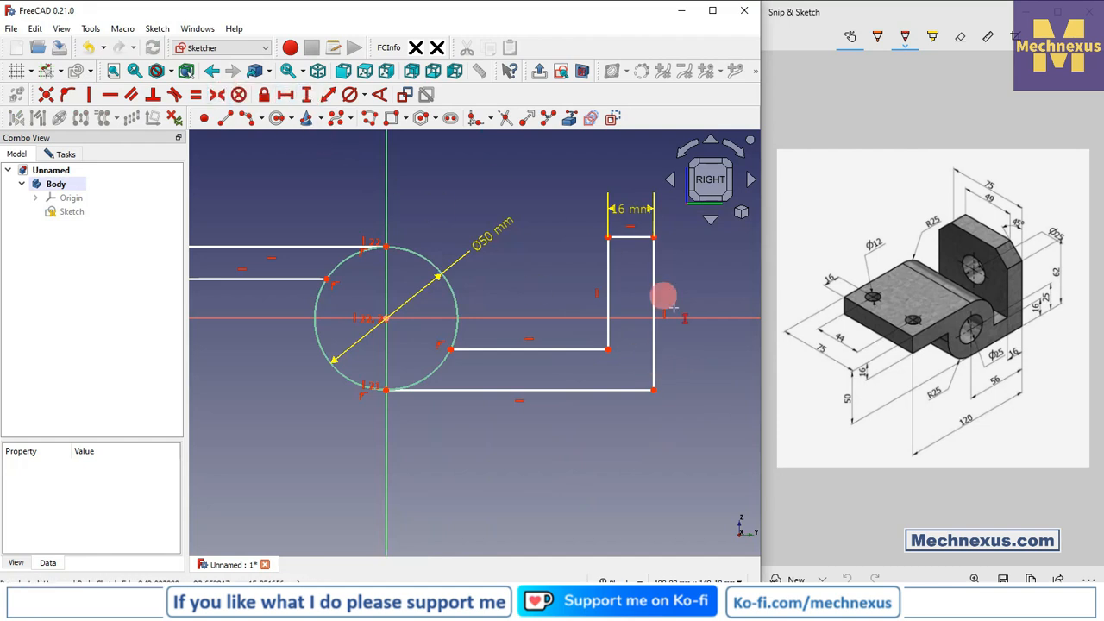
click(654, 349)
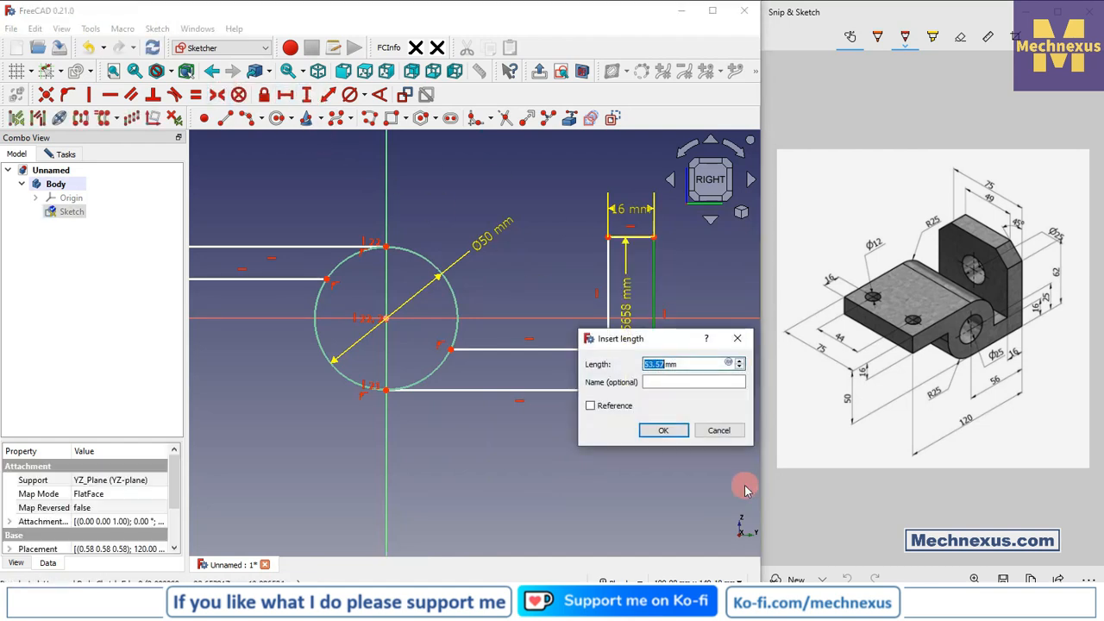
key(Return)
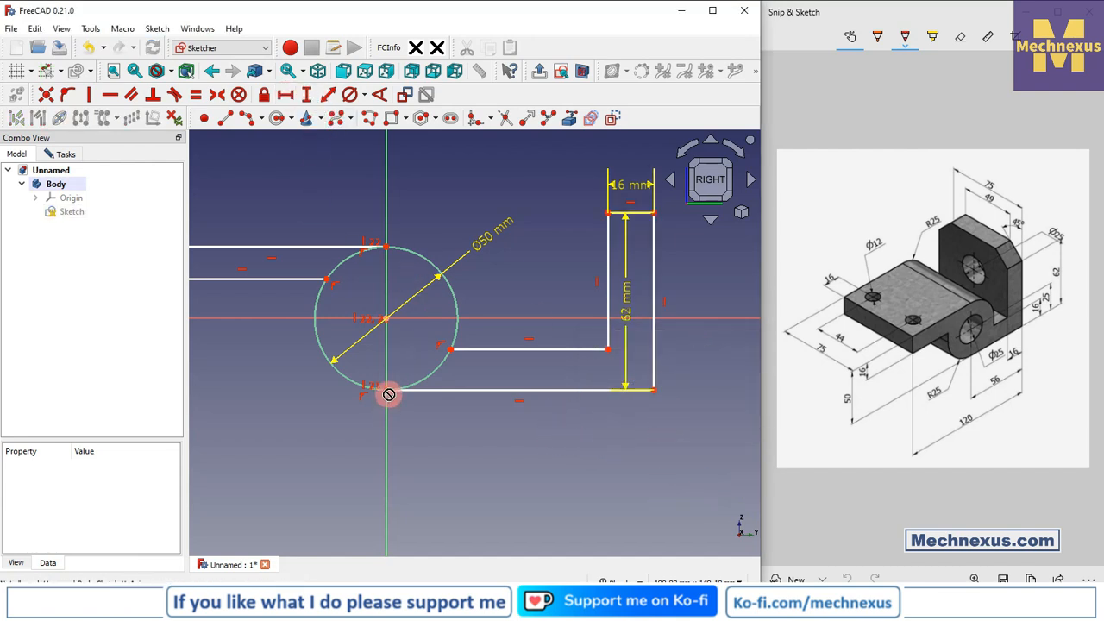
Constrain the base line's horizontal length to 56 mm and place its dimension below the profile.
click(442, 391)
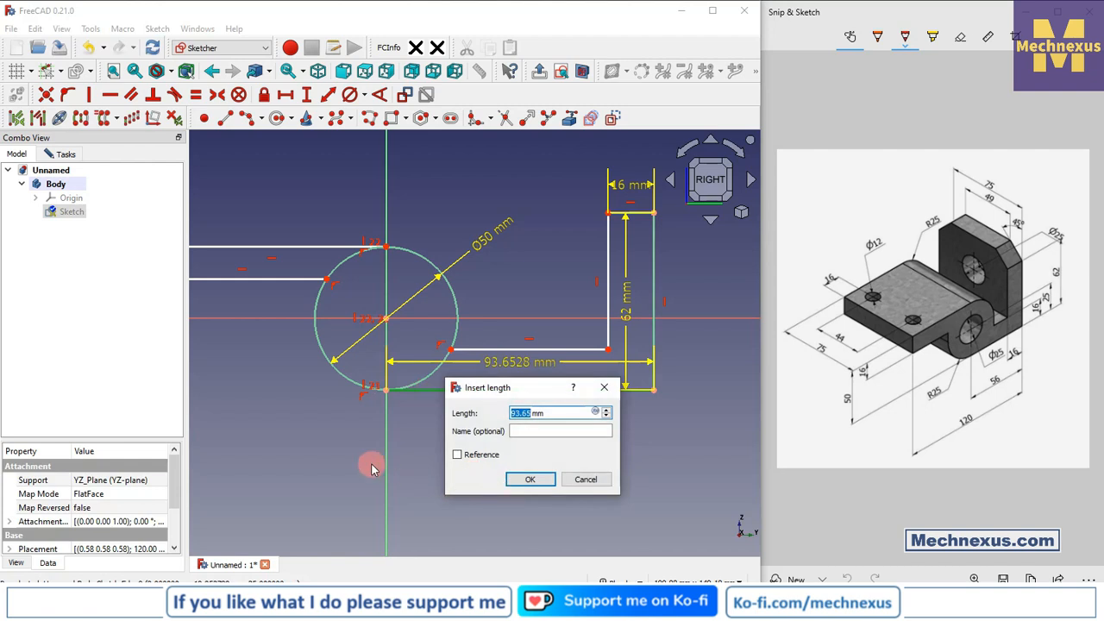
text(56)
key(Return)
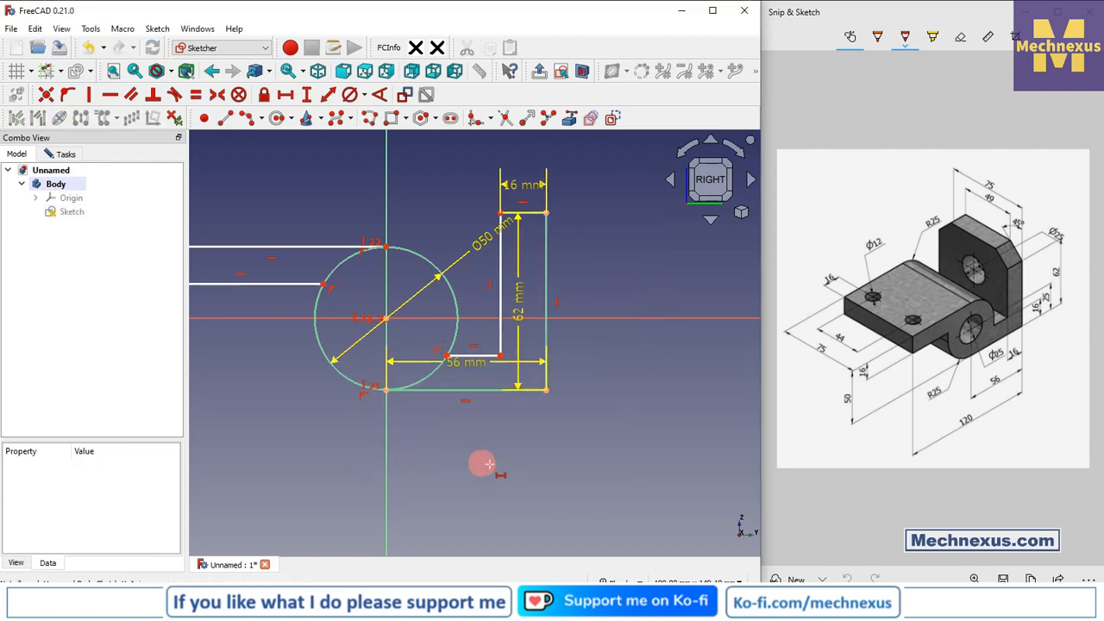
drag(474, 368, 481, 456)
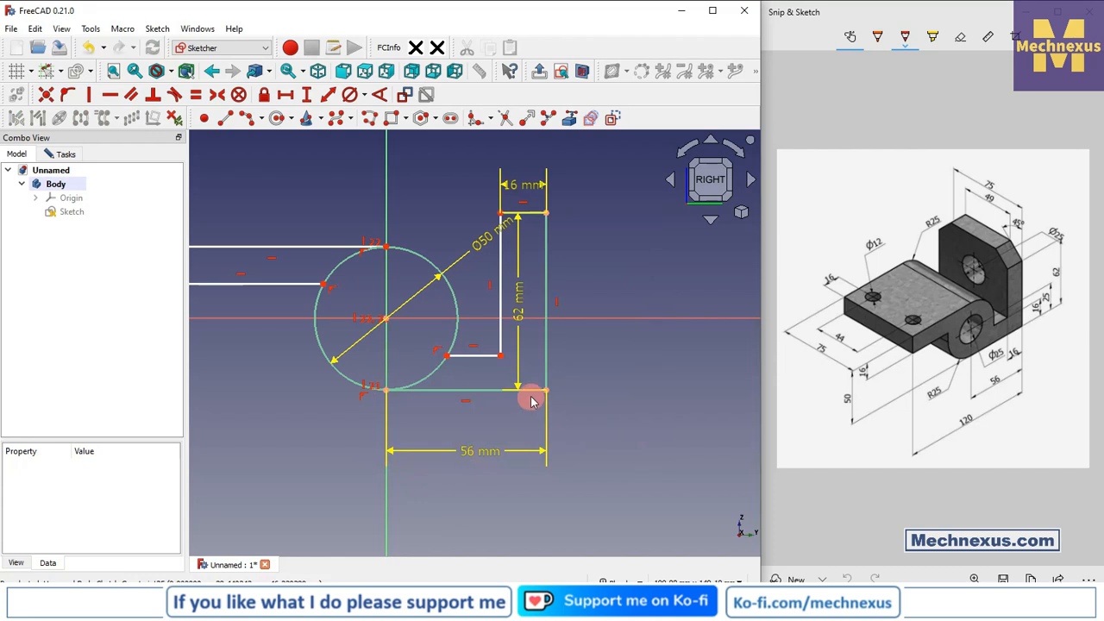
Constrain the vertical distance between the base line and the inner corner of the foot to 16 mm.
scroll(501, 358, up, 2)
click(501, 347)
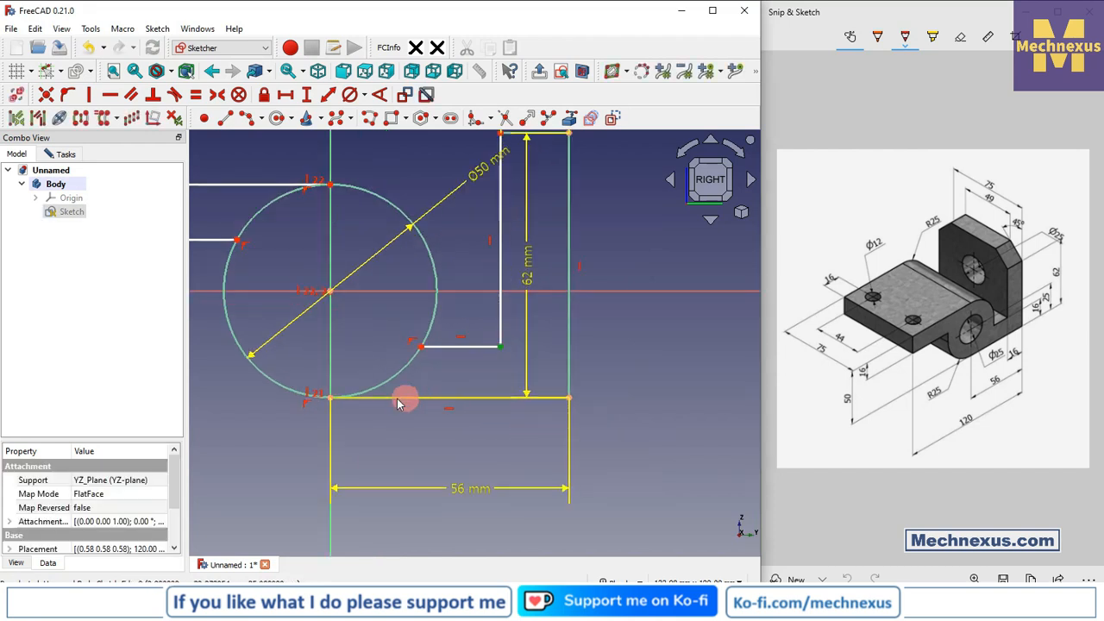
click(328, 398)
click(306, 94)
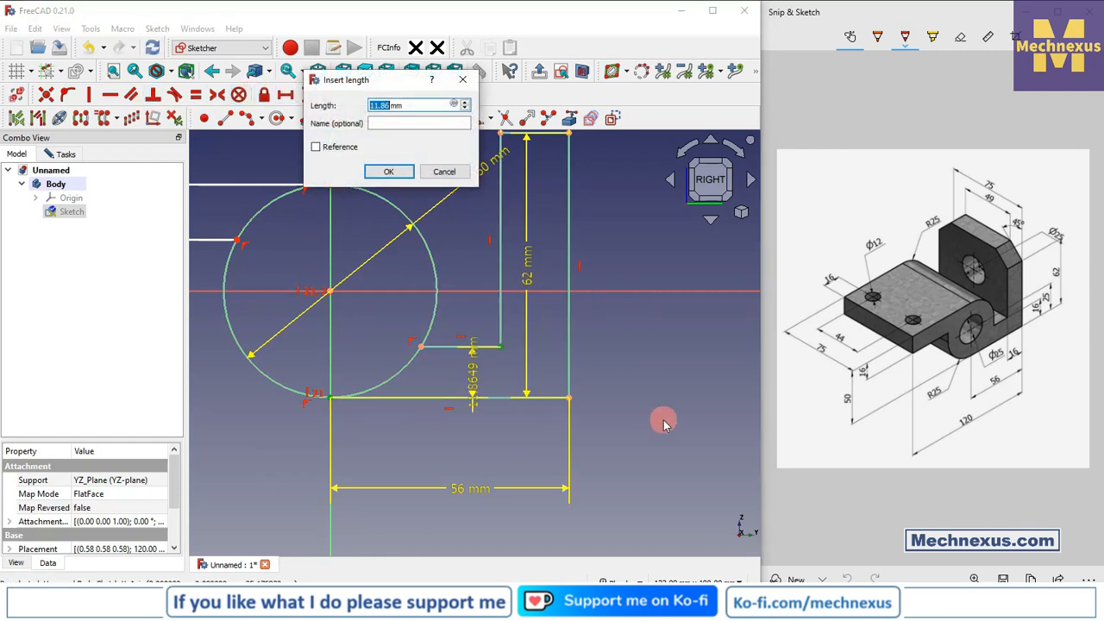
text(16)
key(Return)
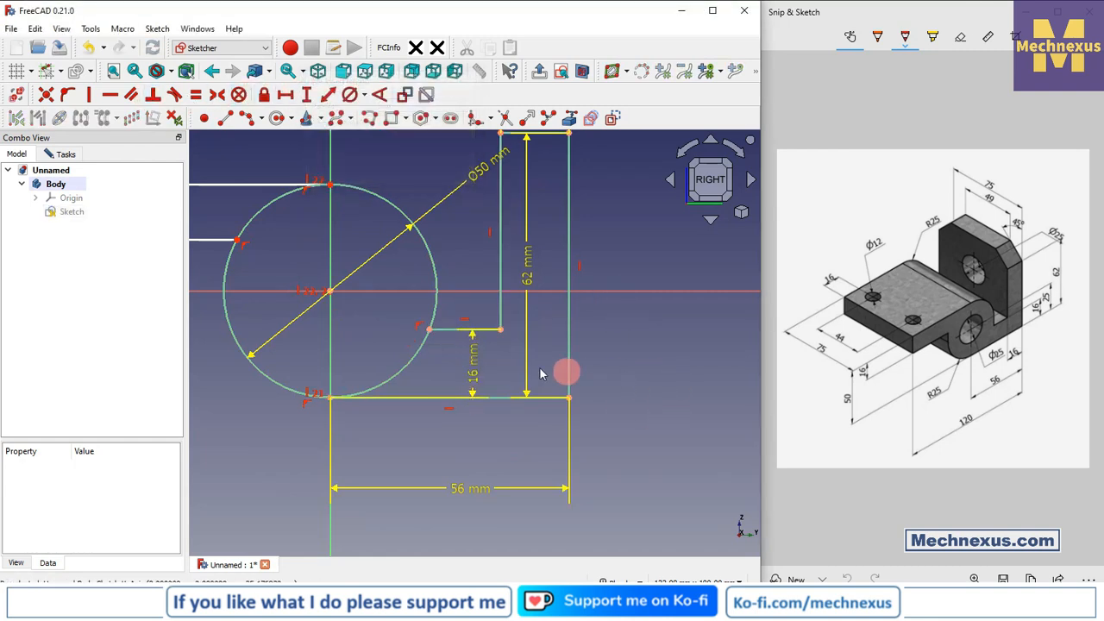
Move the foot's 16 mm and the upright's 62 mm dimensions outside the profile, beyond the upright's outer edge.
drag(475, 362, 633, 448)
drag(524, 266, 670, 246)
scroll(626, 287, down, 3)
scroll(485, 246, up, 3)
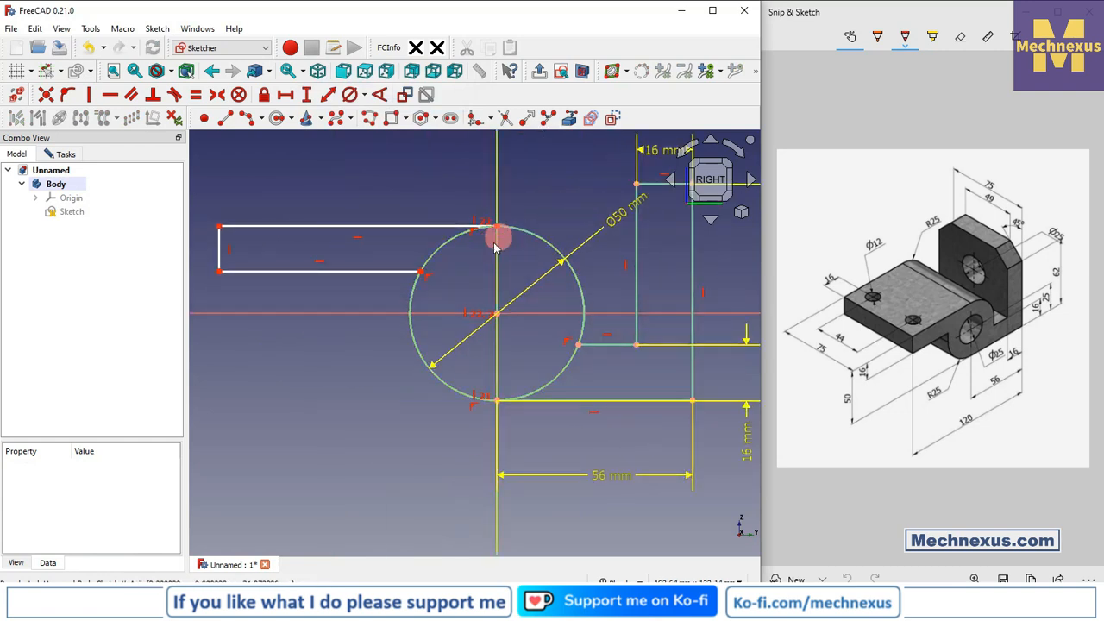
Constrain the vertical end edge of the upper arm to 16 mm.
click(221, 263)
click(306, 94)
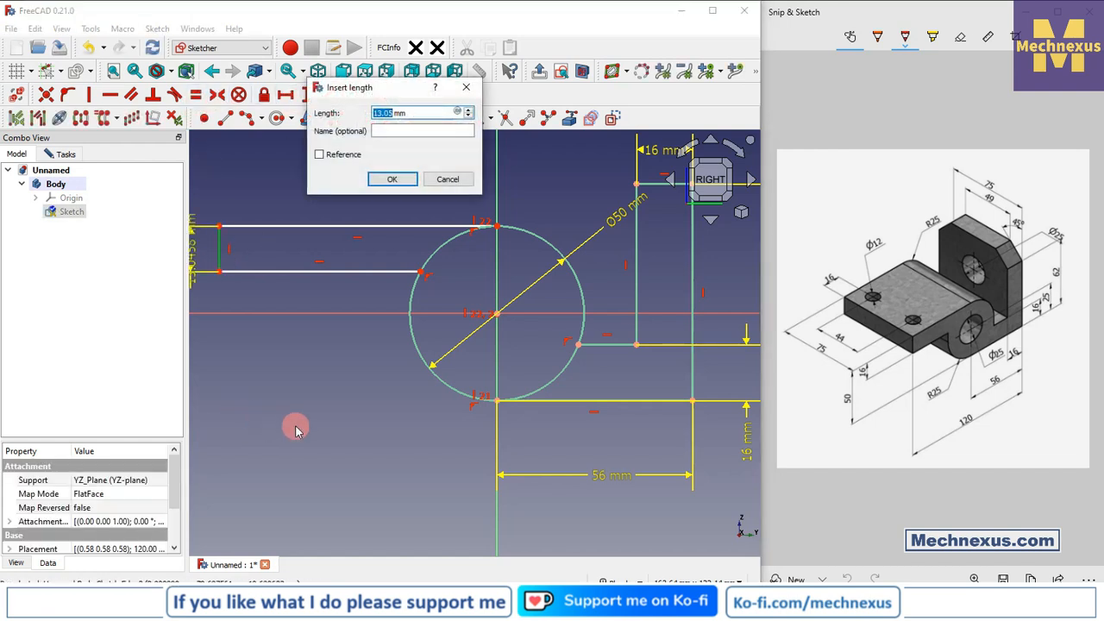
text(16)
key(Return)
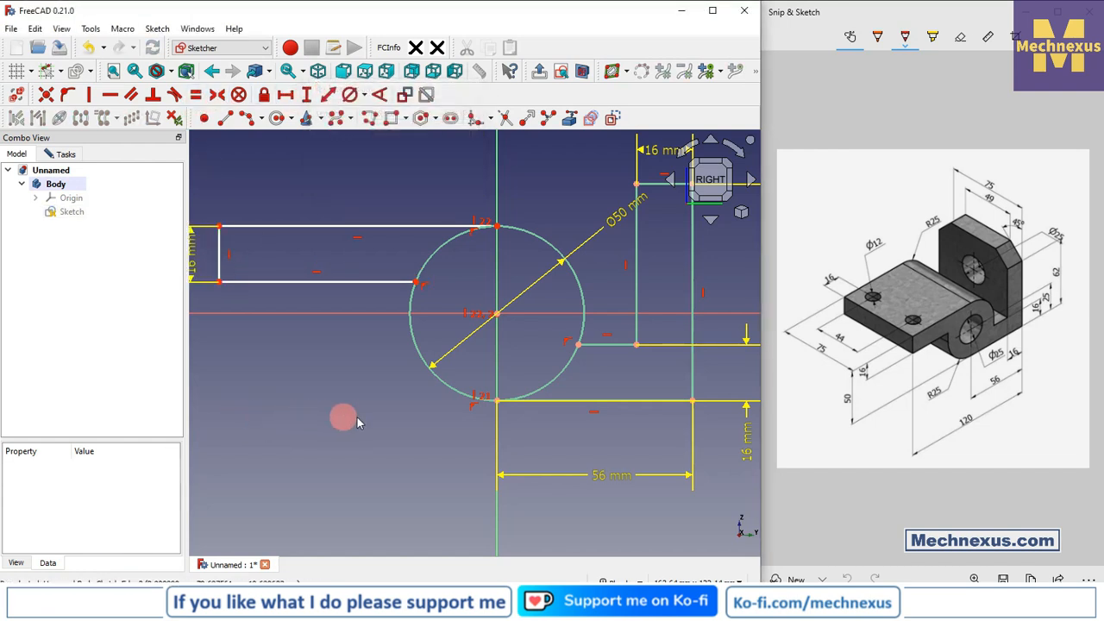
Constrain the overall horizontal length from the arm's free end to the upright's outer edge to 120 mm and place the dimension below the profile.
scroll(435, 407, down, 2)
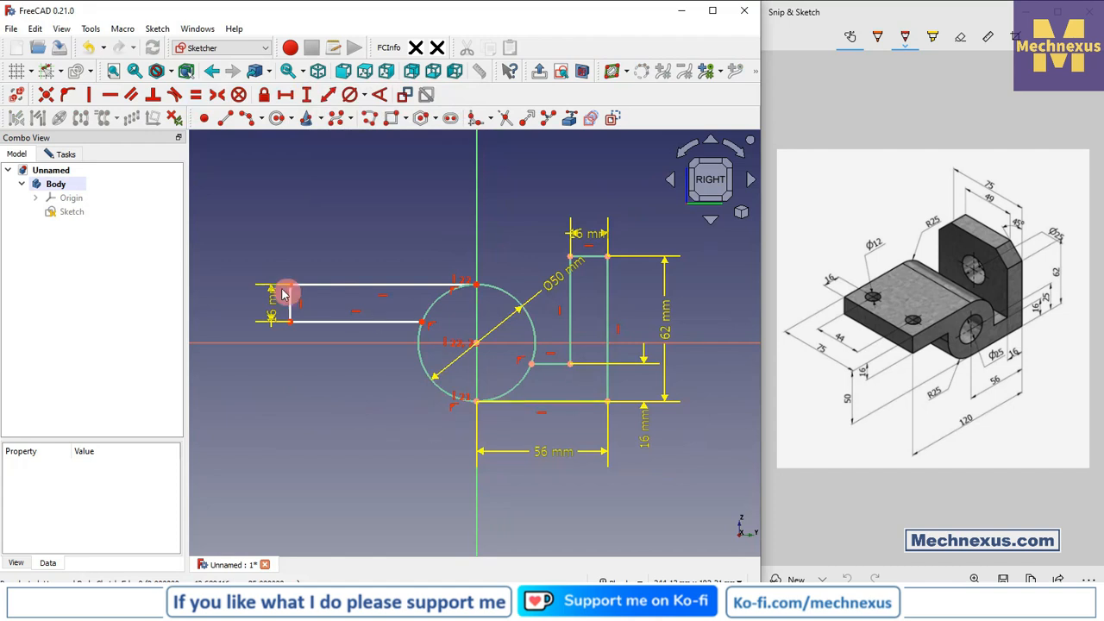
click(277, 118)
click(290, 322)
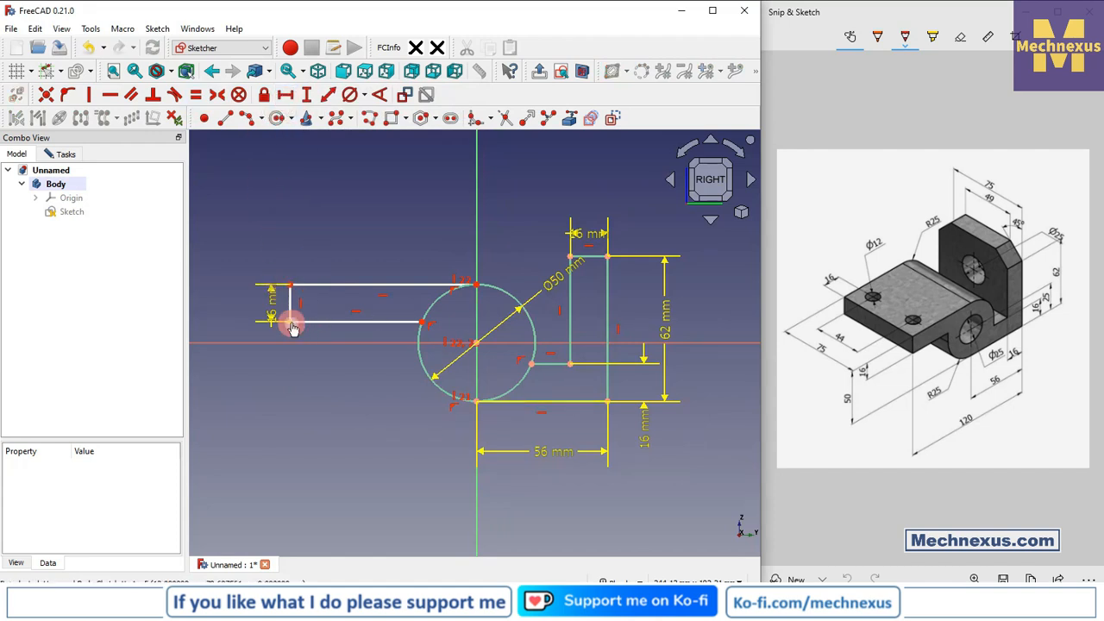
click(607, 401)
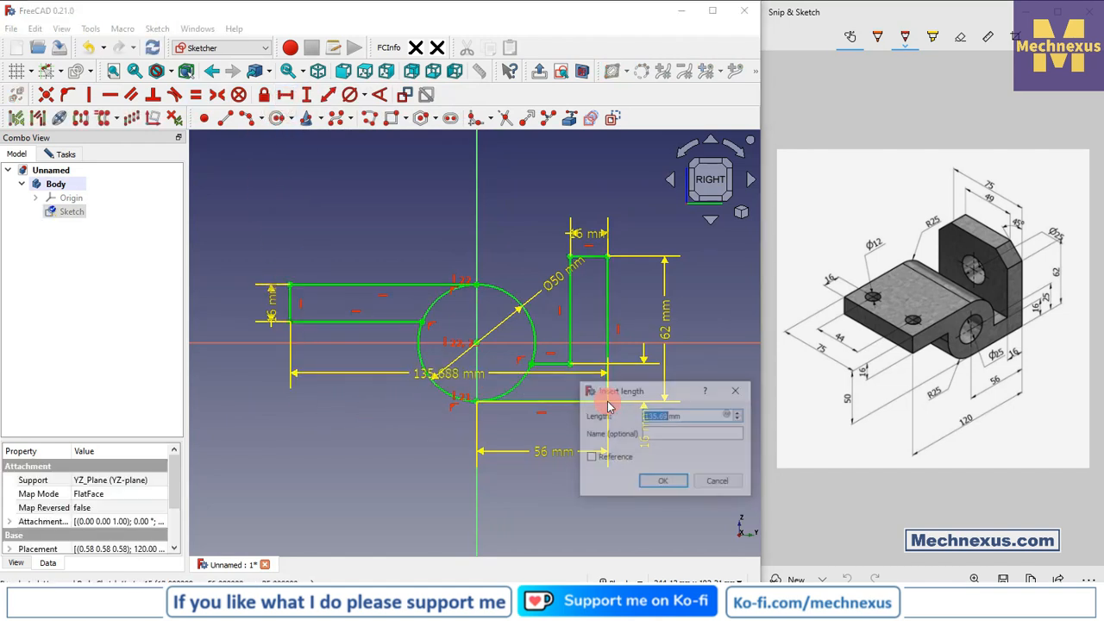
text(120)
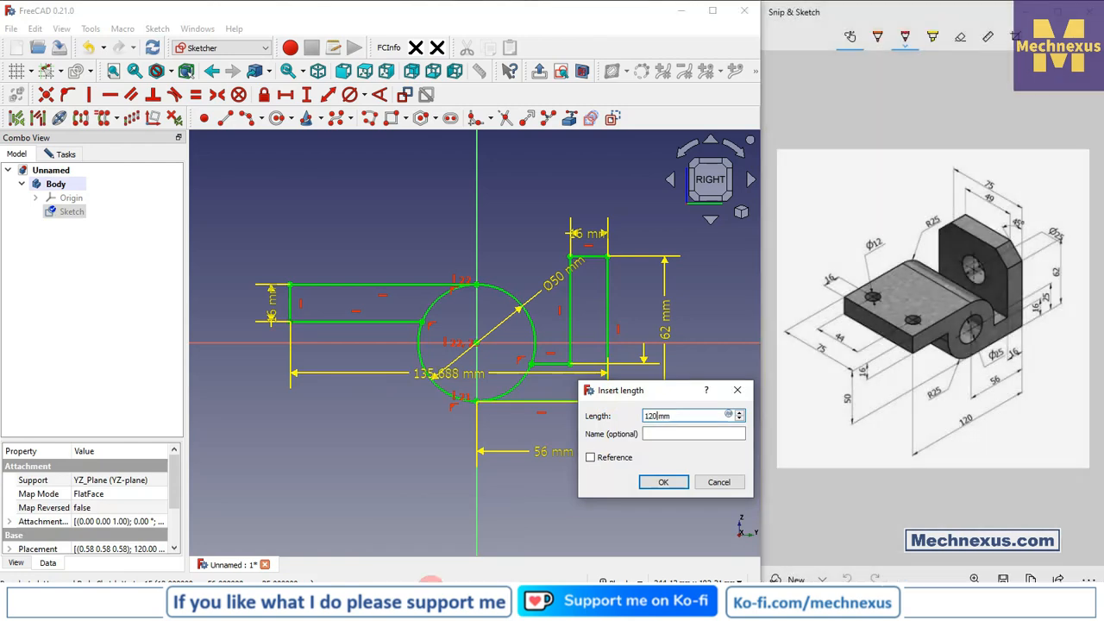
key(Return)
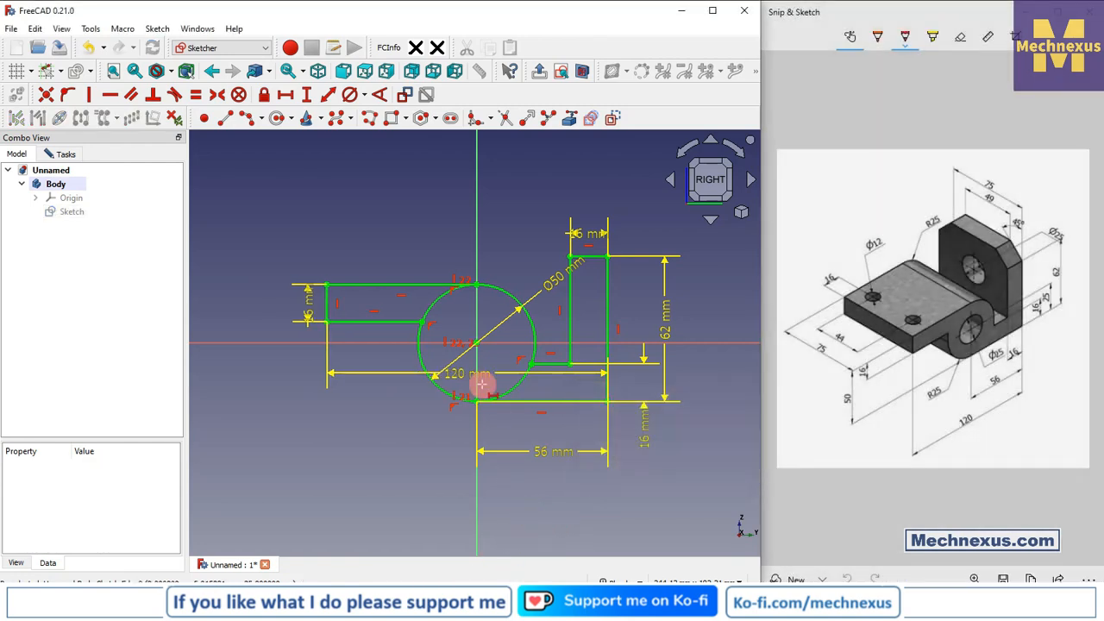
right_click(381, 443)
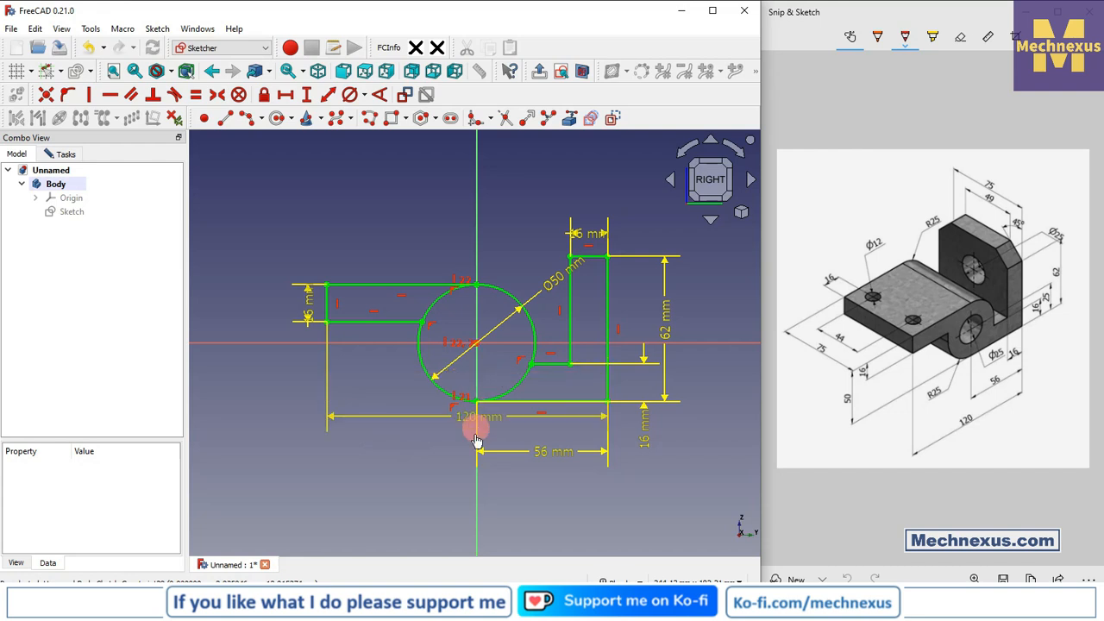
Trim the two circle segments inside the profile, where the upper arm and the foot meet the circle.
scroll(452, 342, up, 2)
scroll(452, 342, up, 1)
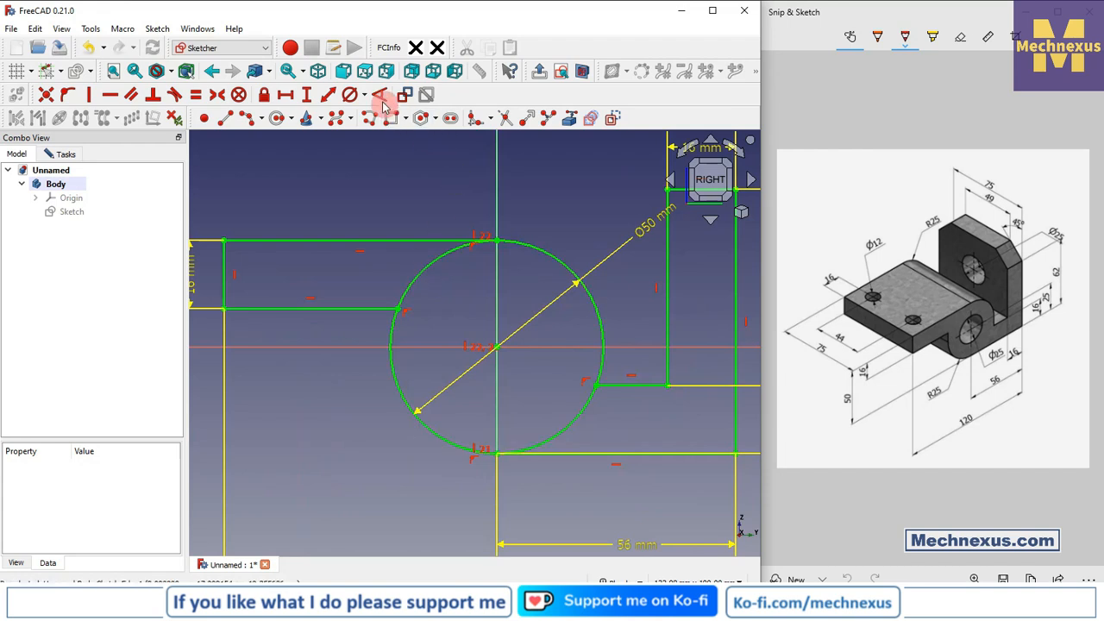
click(504, 117)
click(433, 269)
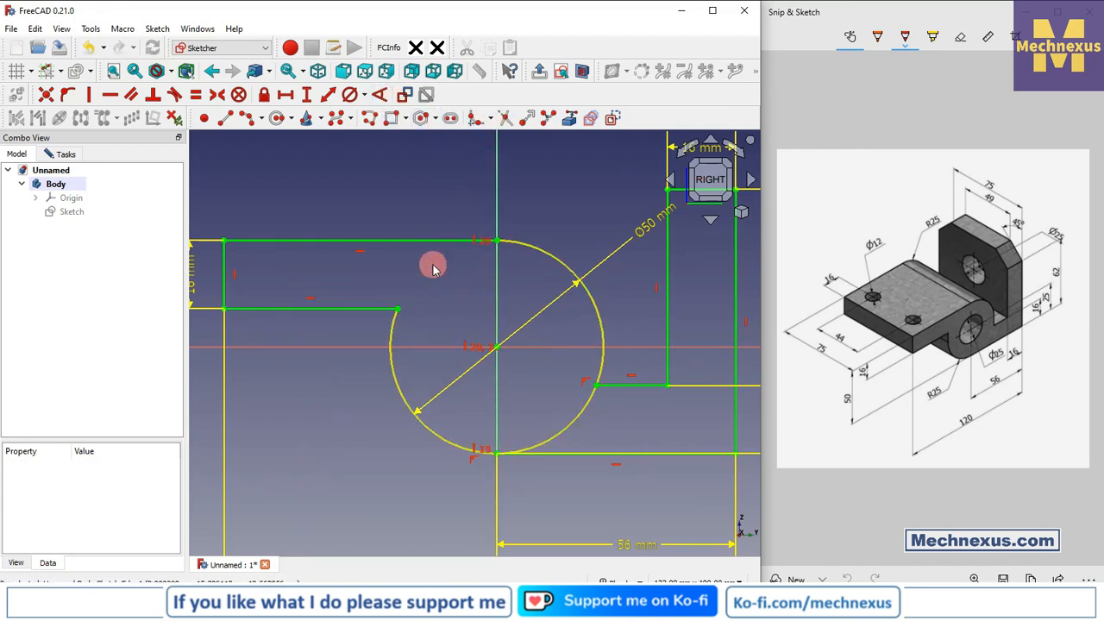
click(554, 441)
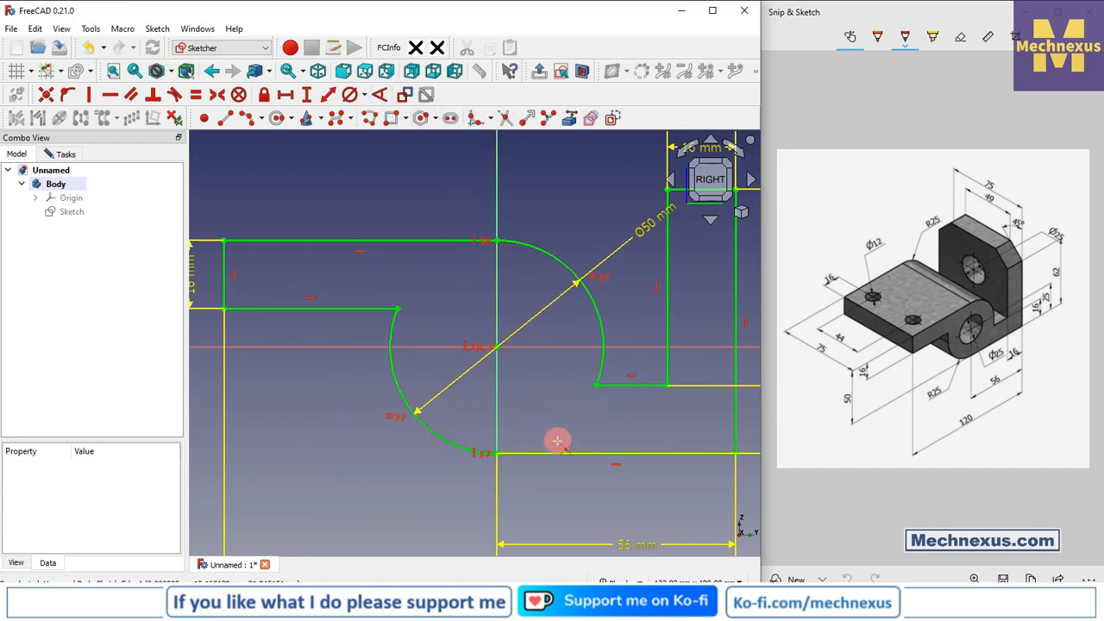
Reposition the upright's 16 mm width dimension and the 50 mm diameter dimension so they no longer overlap.
scroll(431, 302, down, 5)
scroll(457, 289, up, 1)
scroll(462, 291, up, 2)
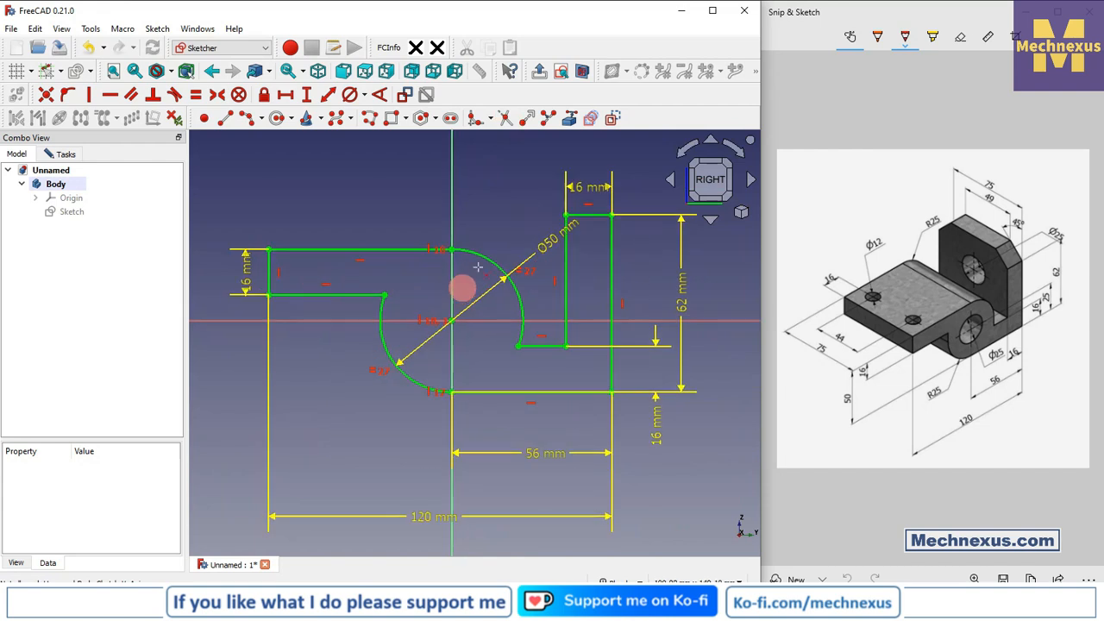
drag(591, 193, 503, 175)
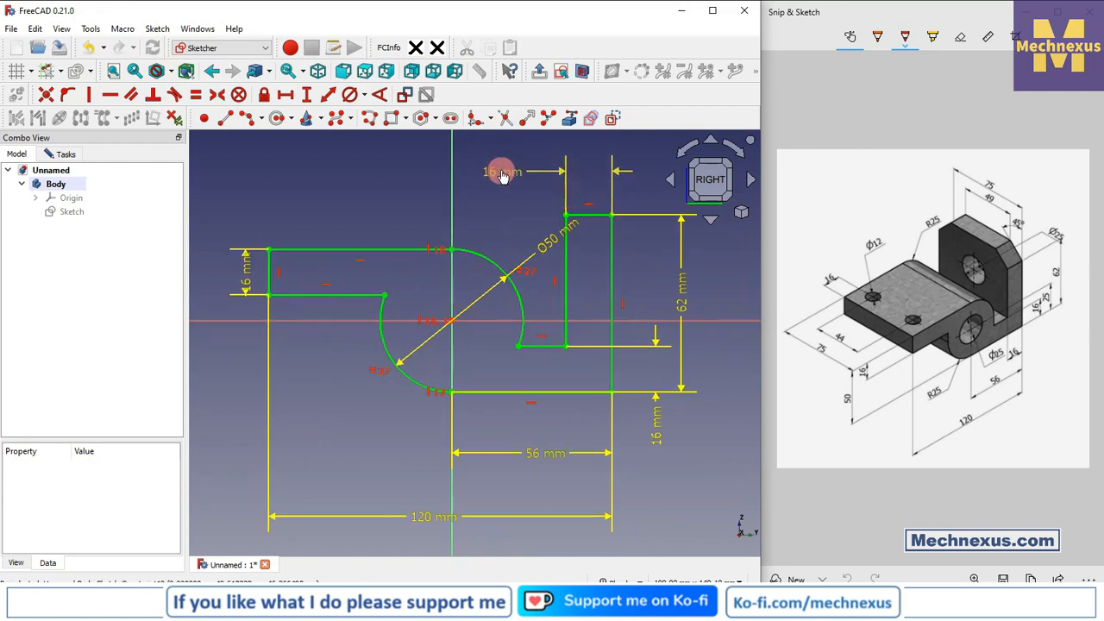
drag(544, 251, 510, 217)
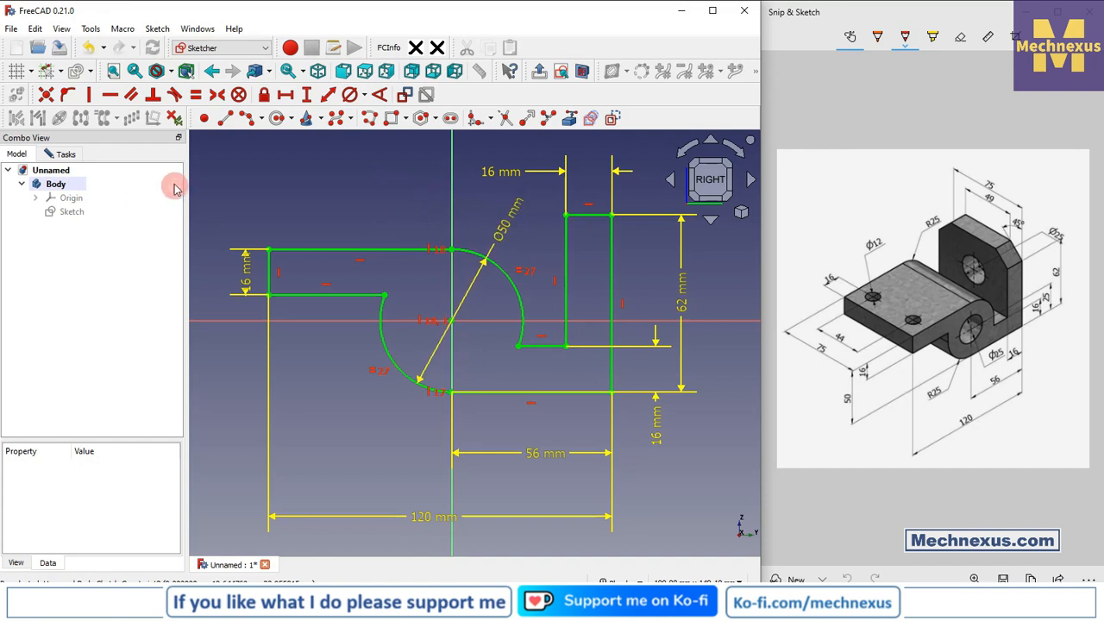
Close the profile sketch and pad it 75 mm, symmetric to the sketch plane.
click(66, 154)
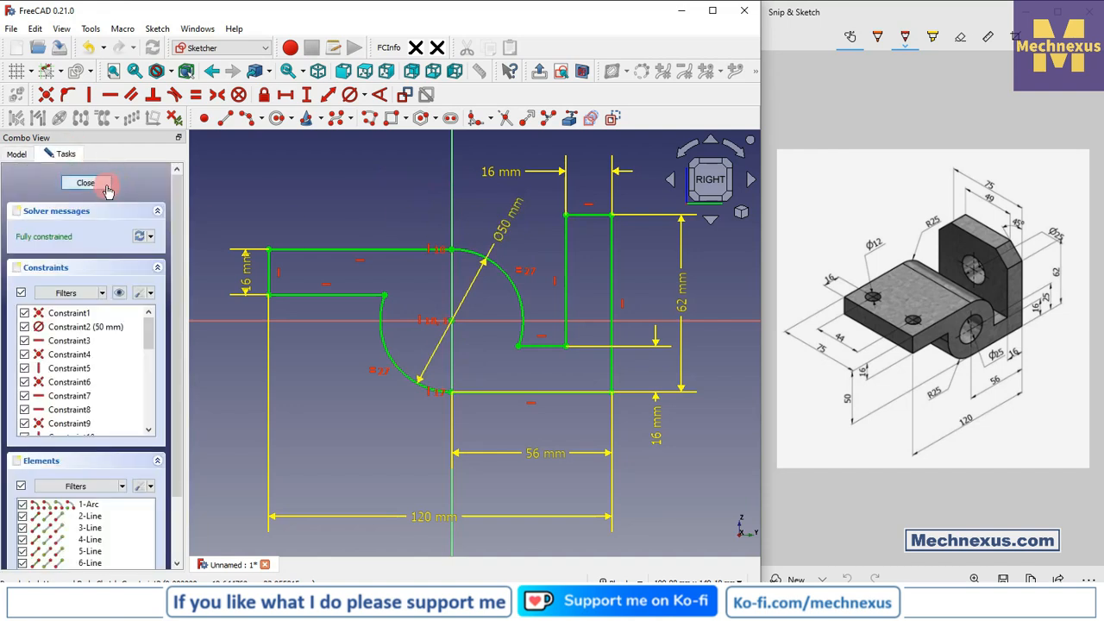
click(107, 190)
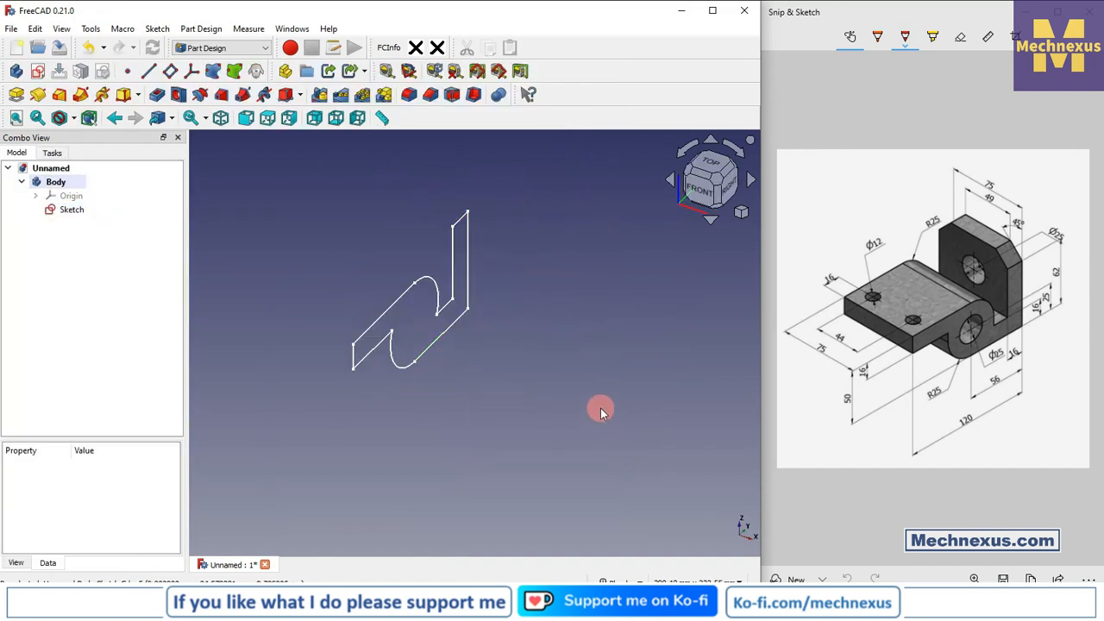
click(67, 209)
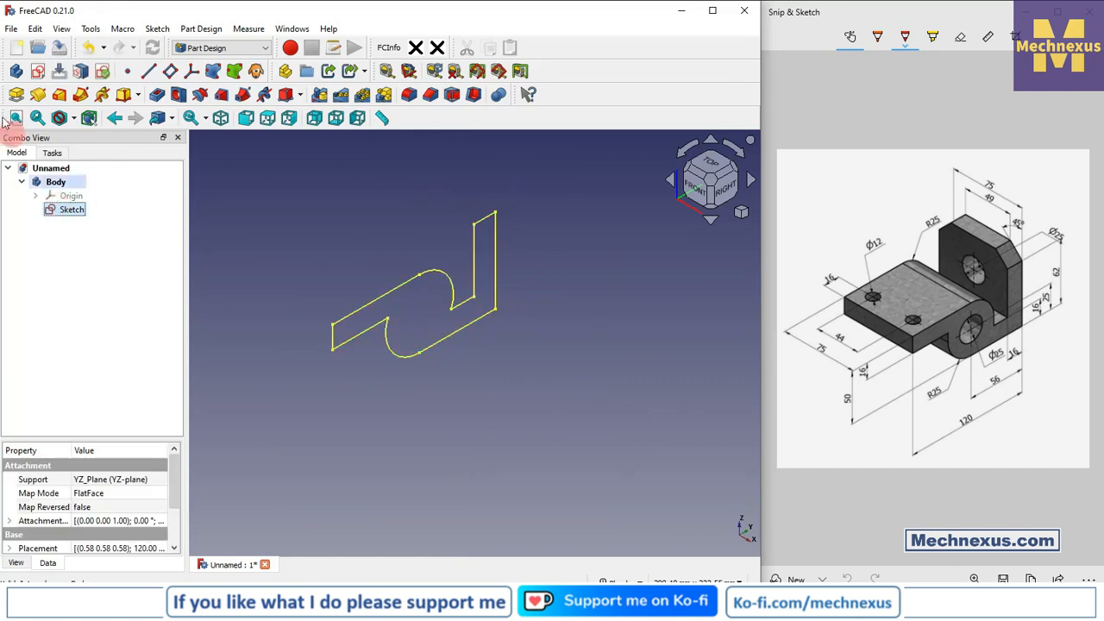
click(16, 94)
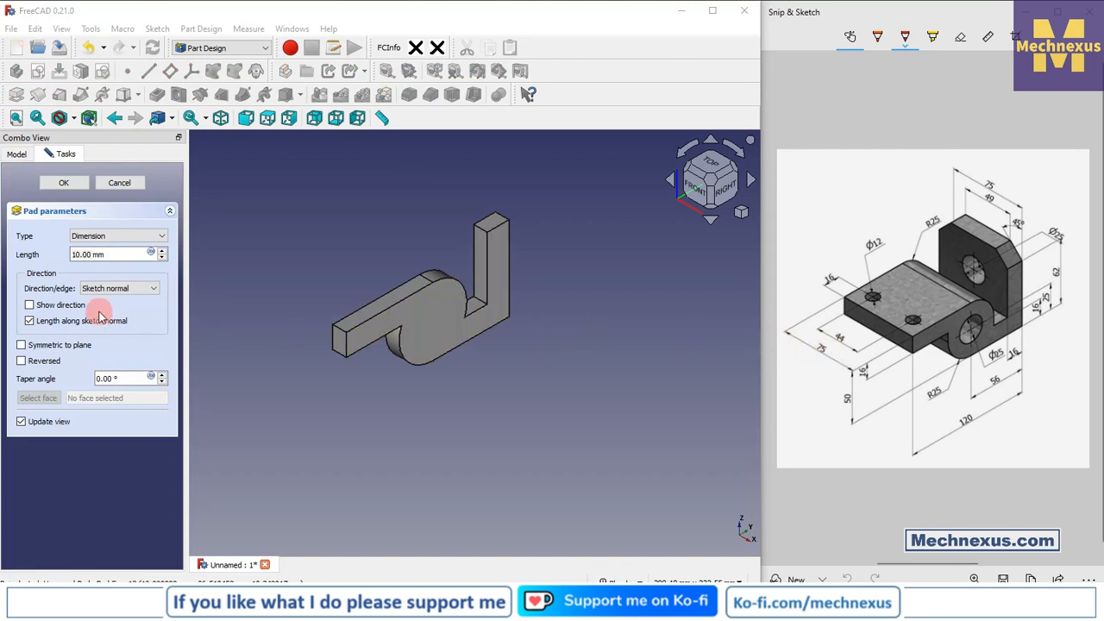
click(106, 254)
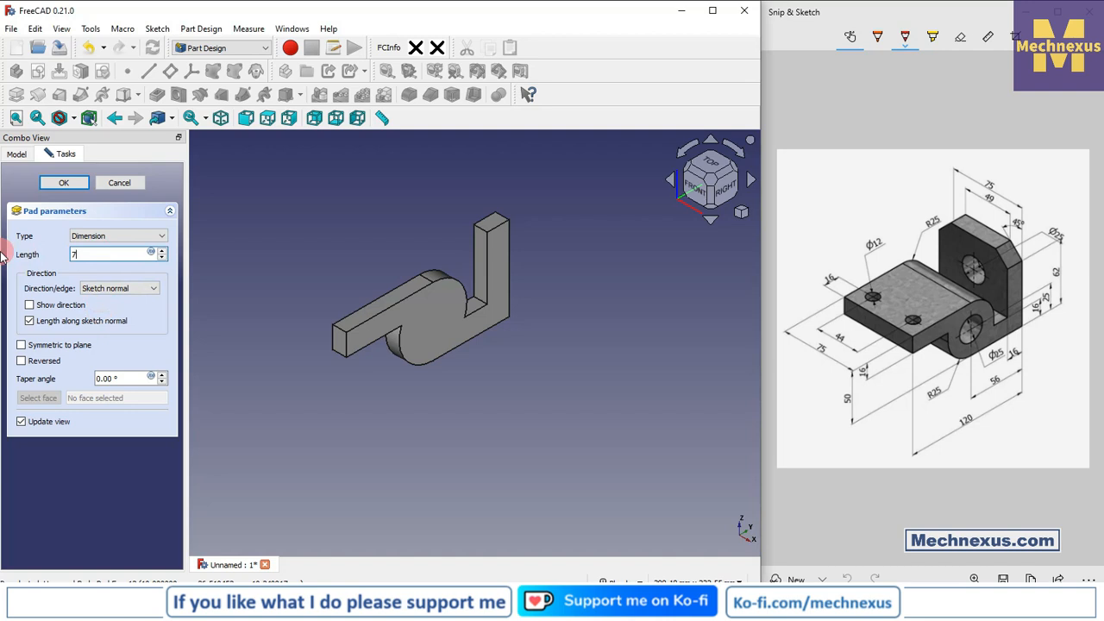
click(21, 345)
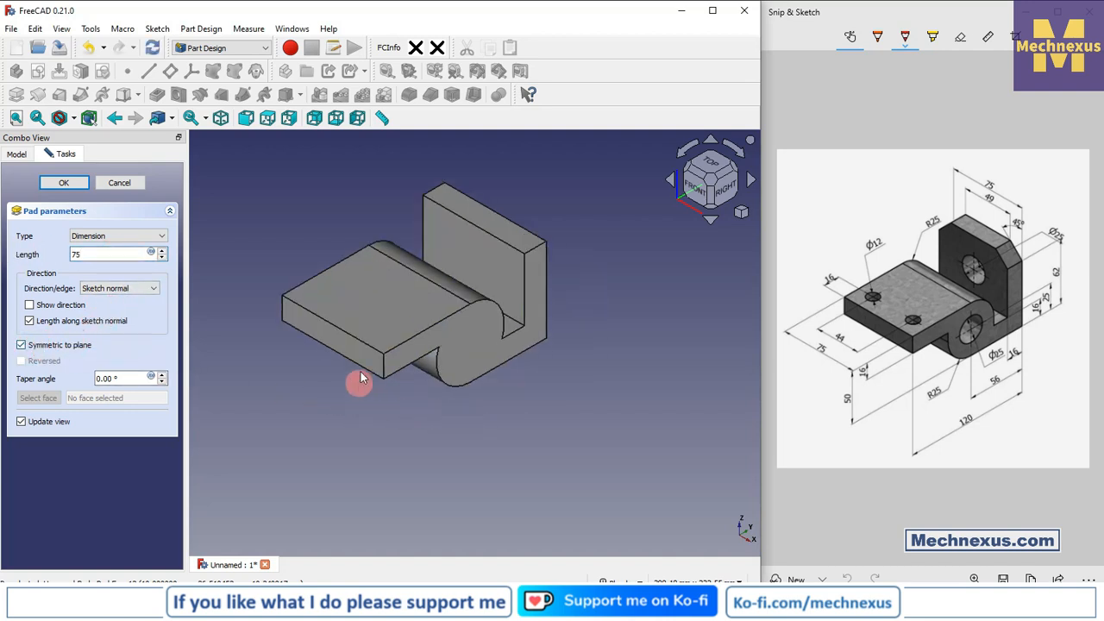
click(73, 185)
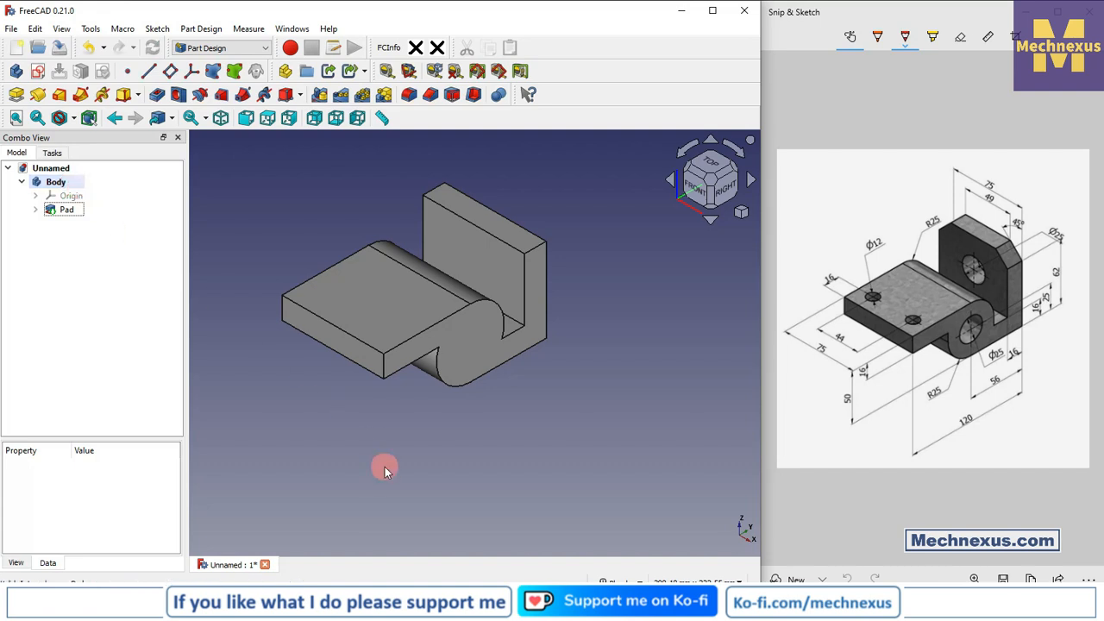
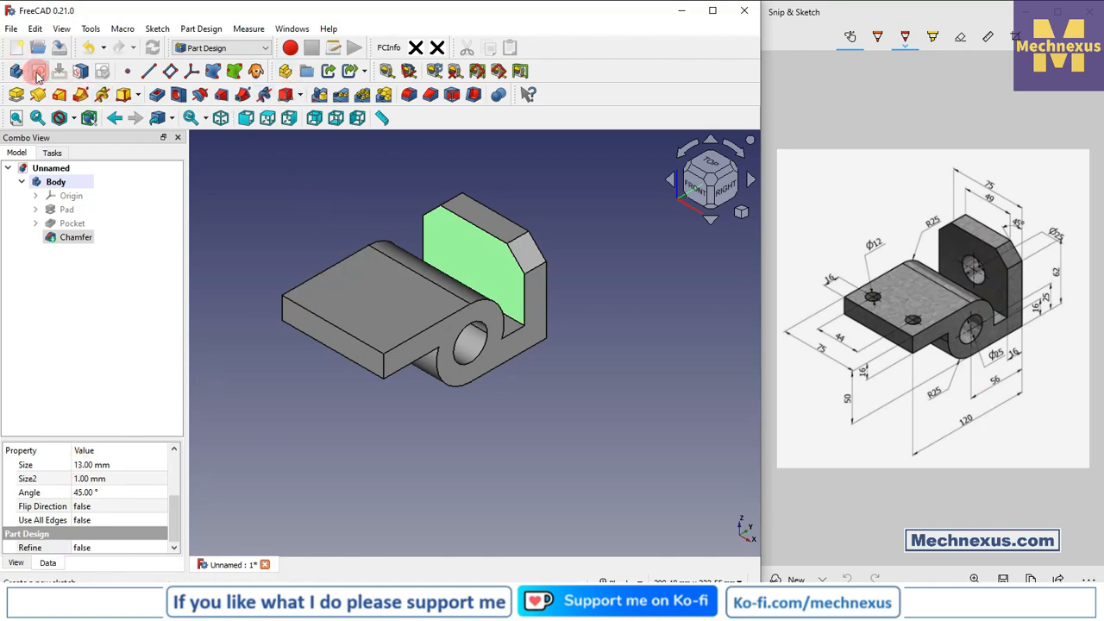
Start a sketch on the upright's inner face and draw a circle centred on the sketch's vertical centreline axis.
click(38, 75)
click(740, 211)
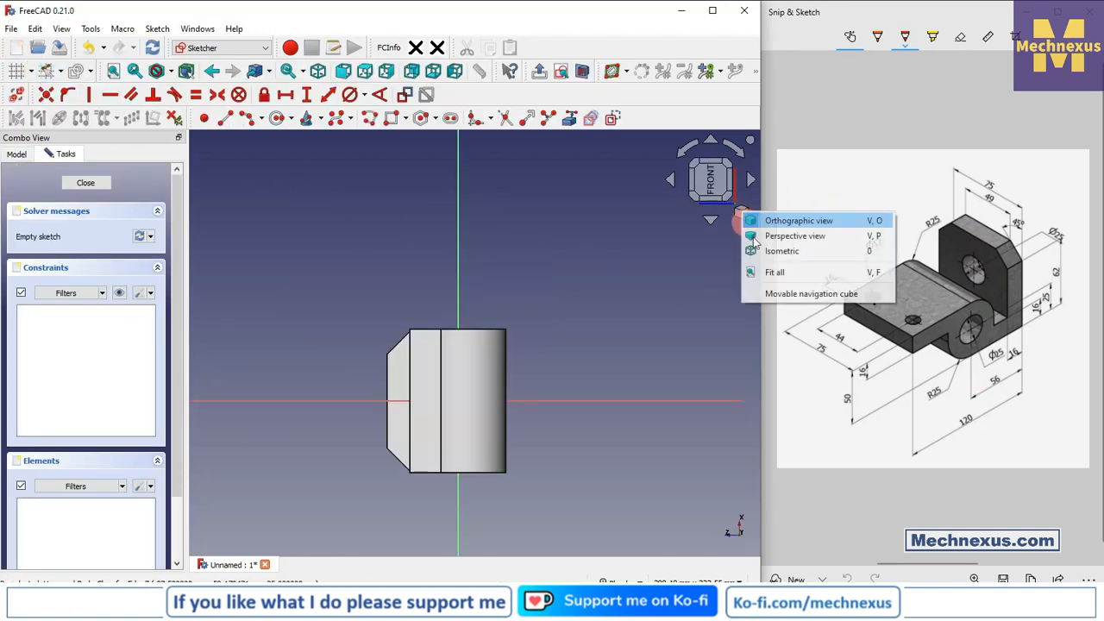
click(763, 250)
scroll(433, 226, up, 4)
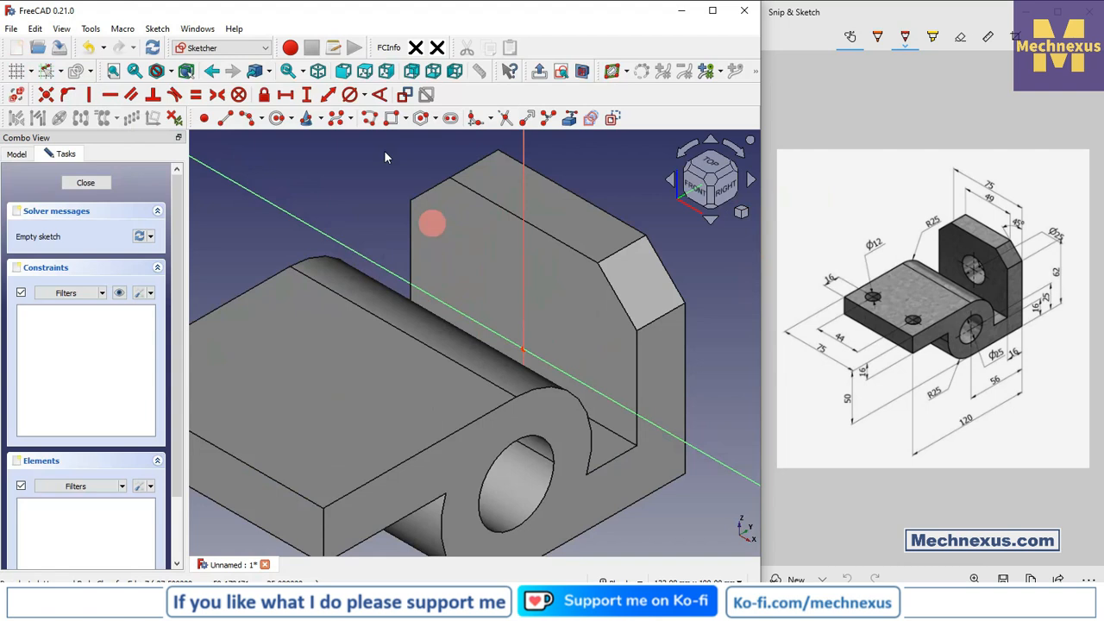
click(276, 121)
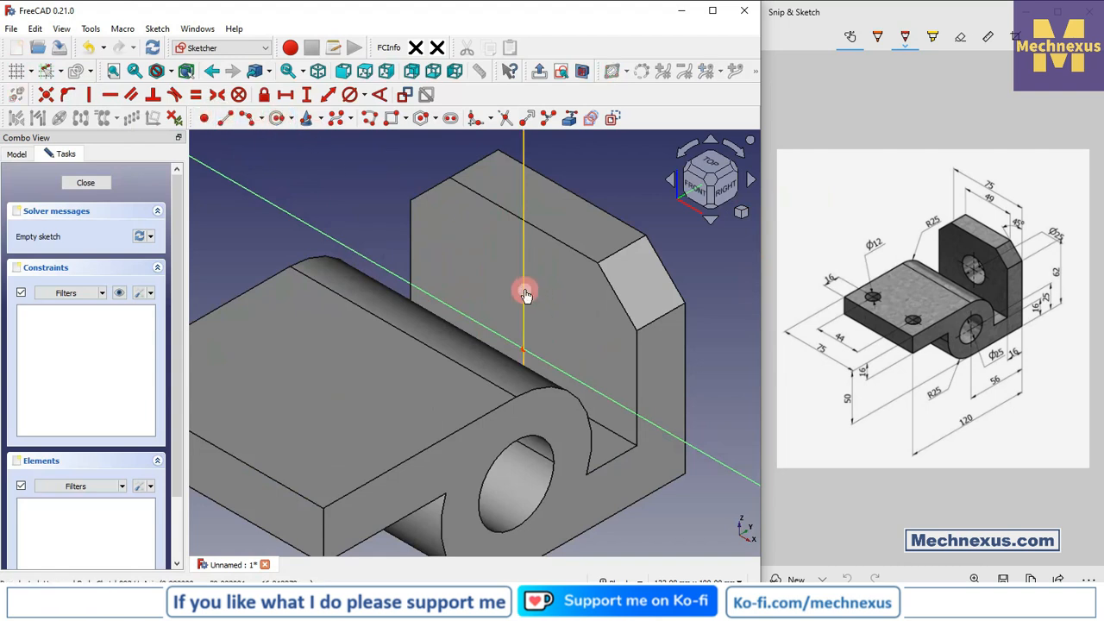
click(525, 294)
click(528, 325)
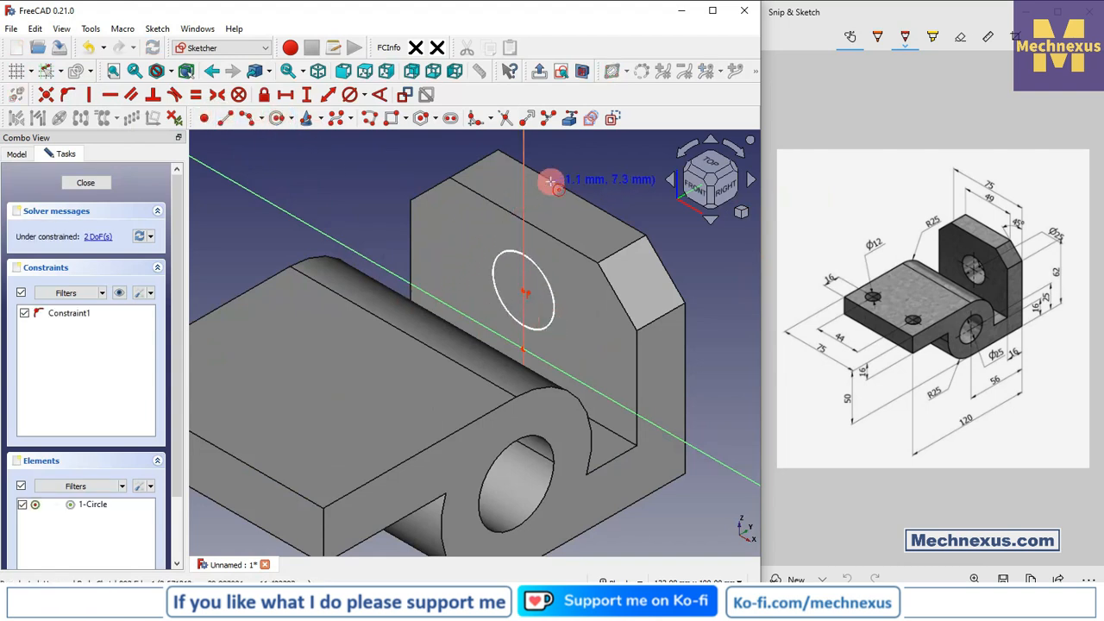
Reference the top edge of the upright's inner face as external geometry in the hole sketch.
click(569, 121)
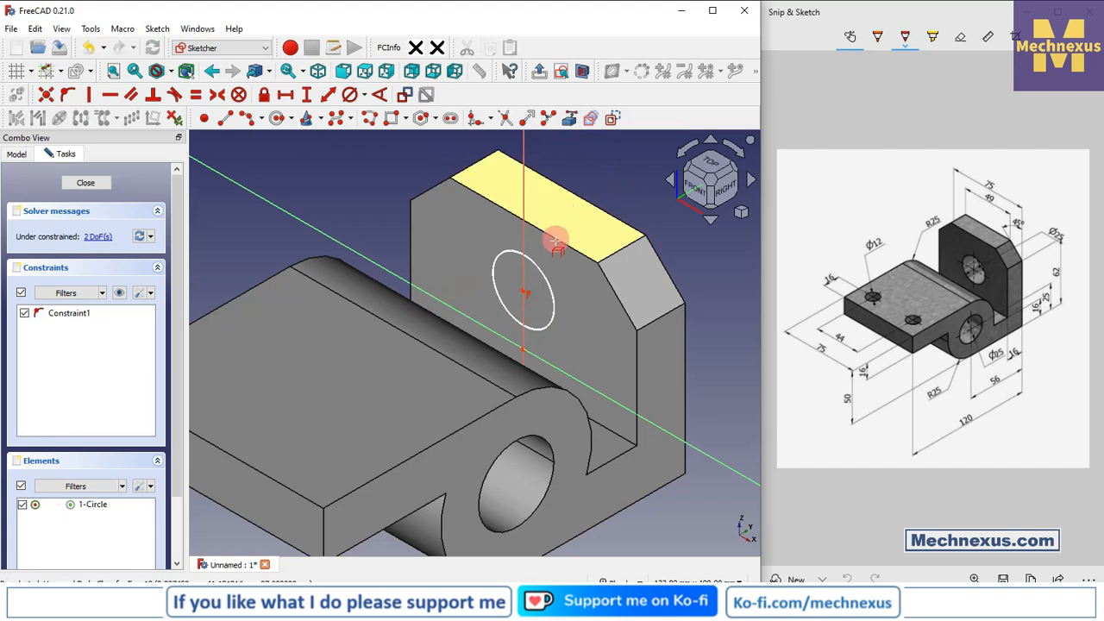
click(560, 242)
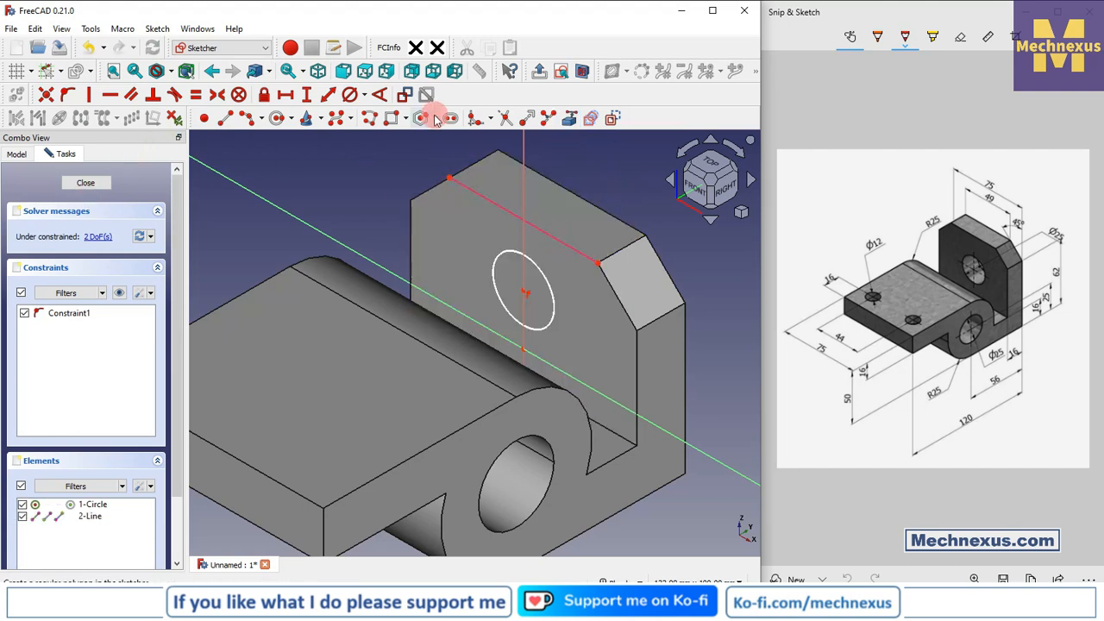
click(308, 95)
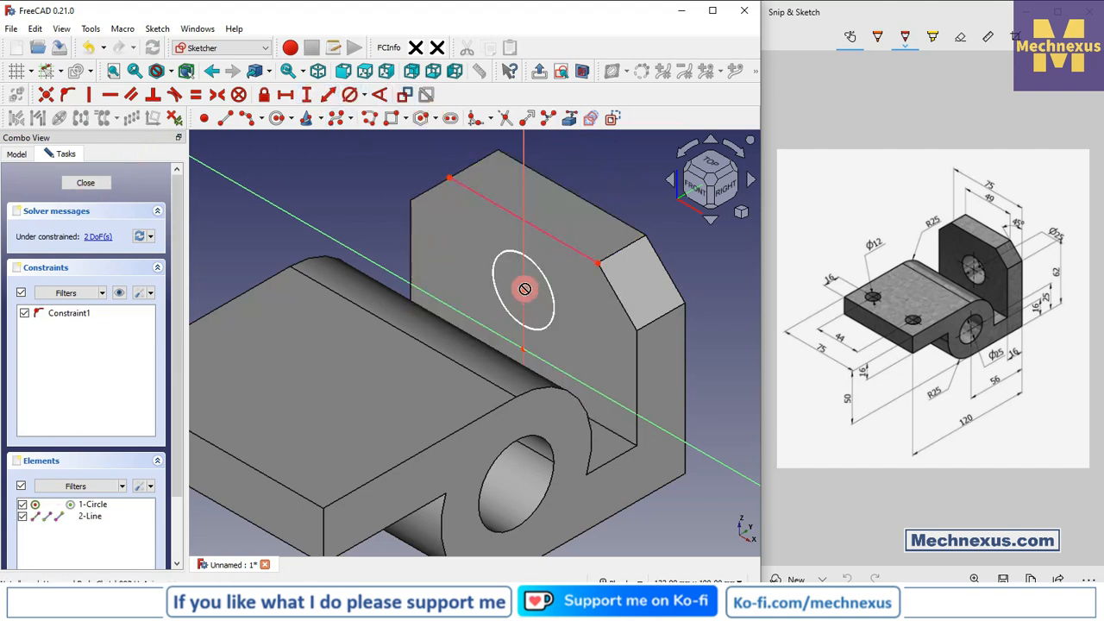
click(523, 294)
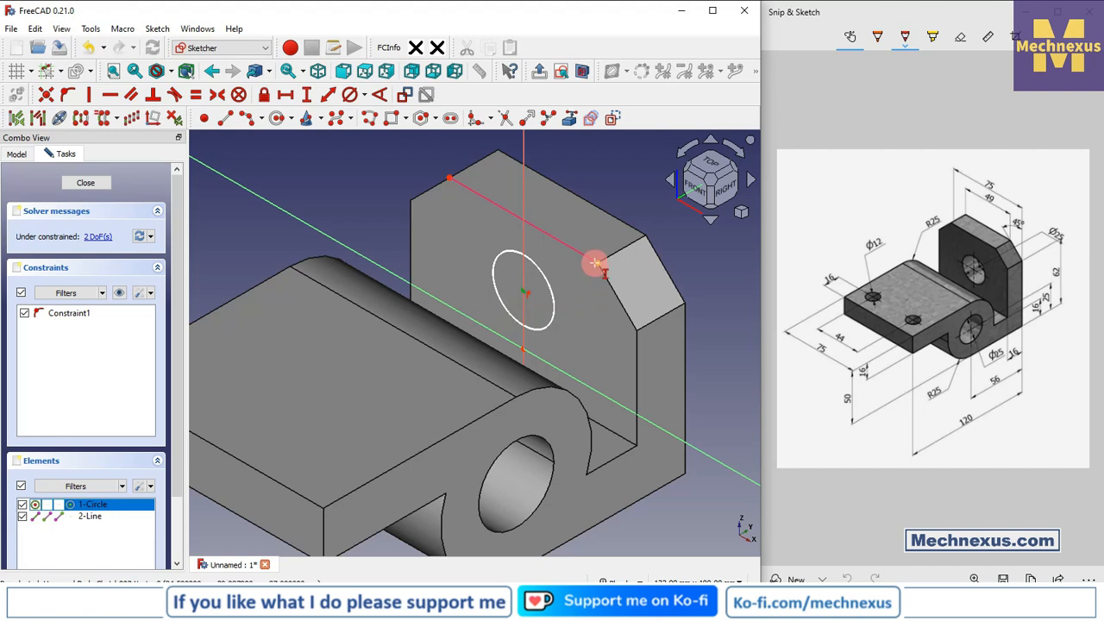
click(595, 266)
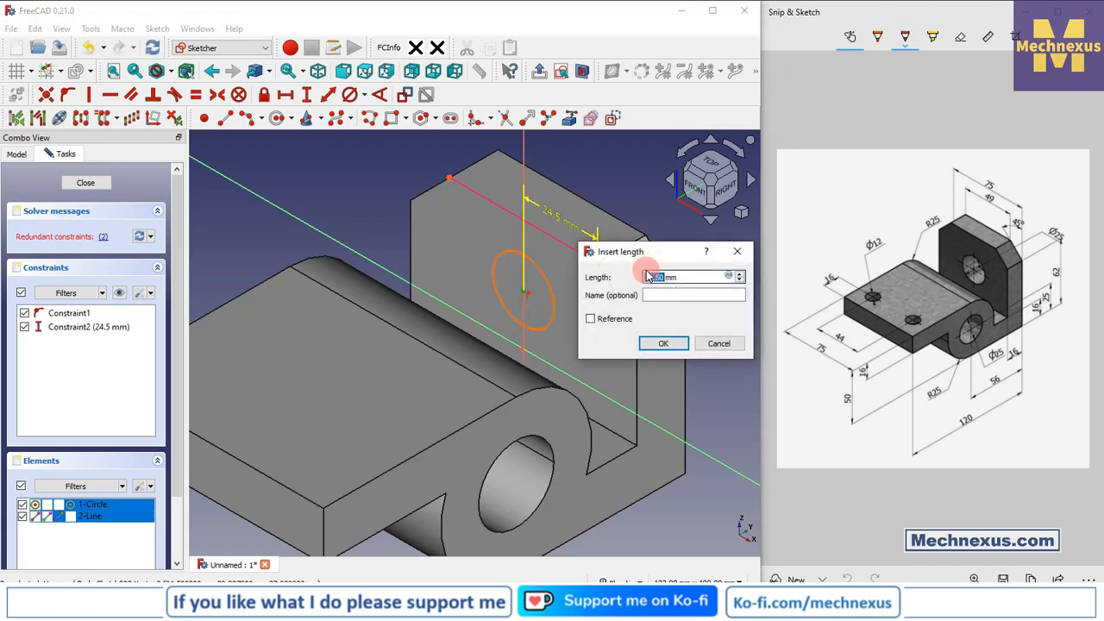
click(717, 343)
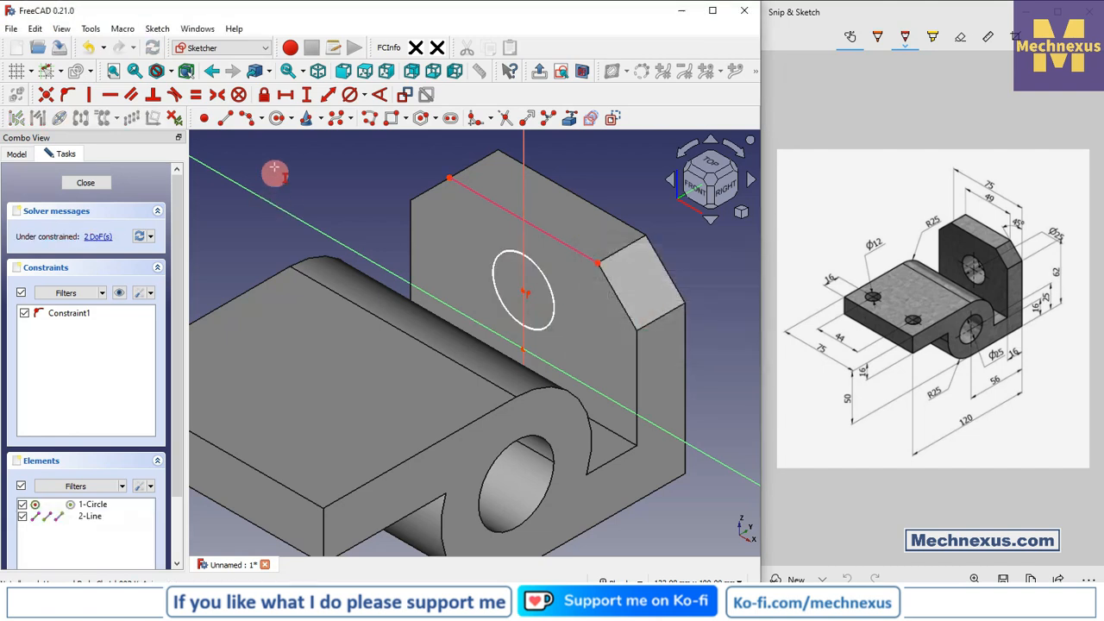
Constrain the circle's centre to 25 mm from the upright's top edge.
click(285, 94)
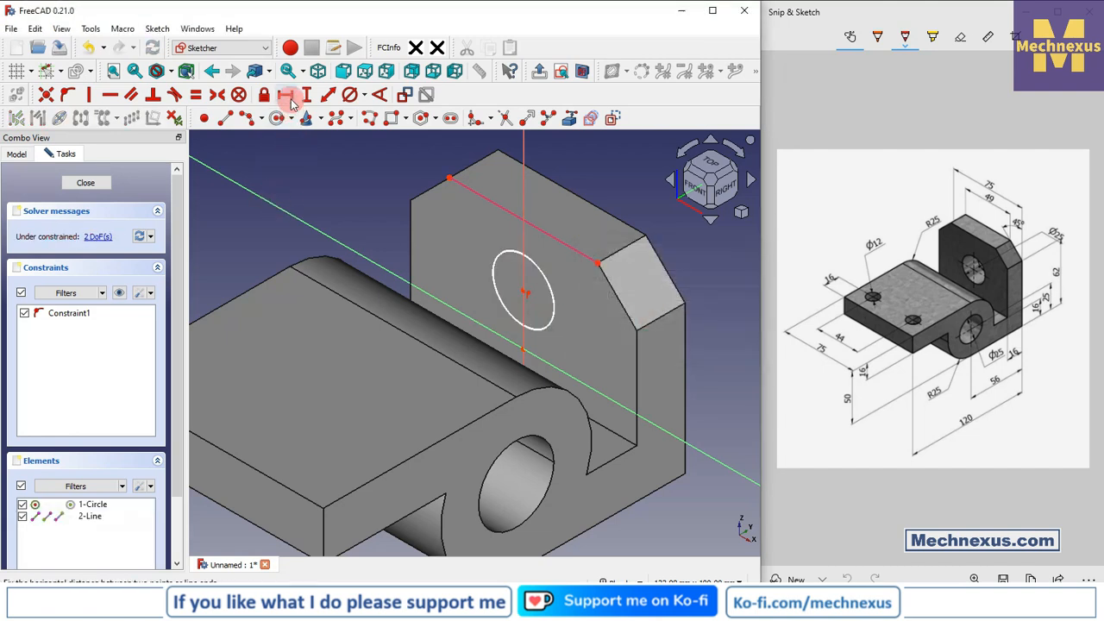
click(522, 295)
click(595, 265)
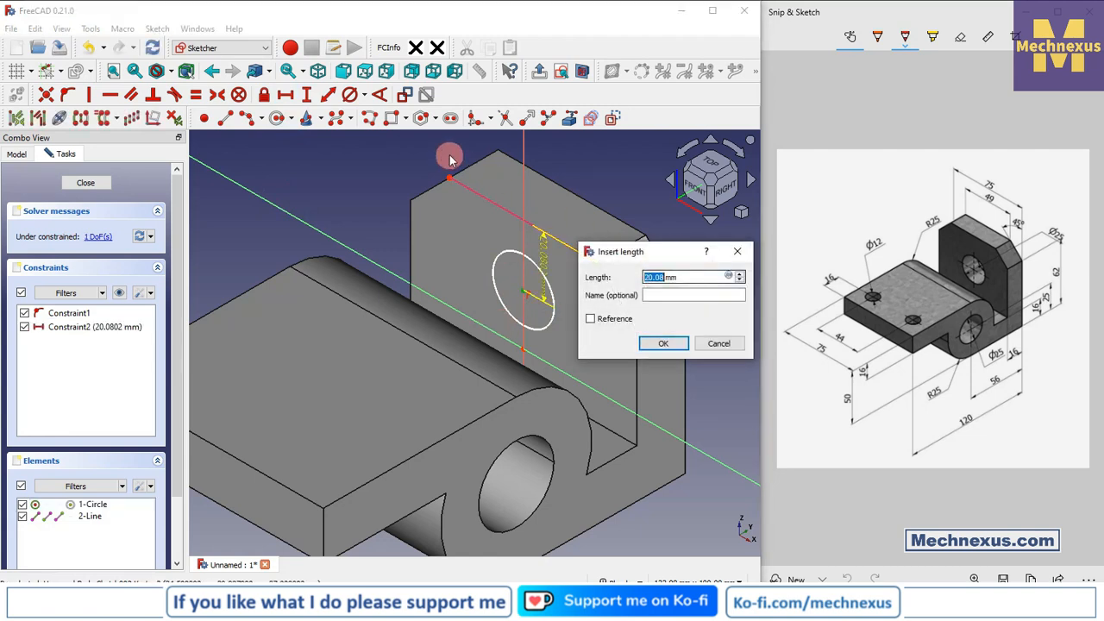
text(25)
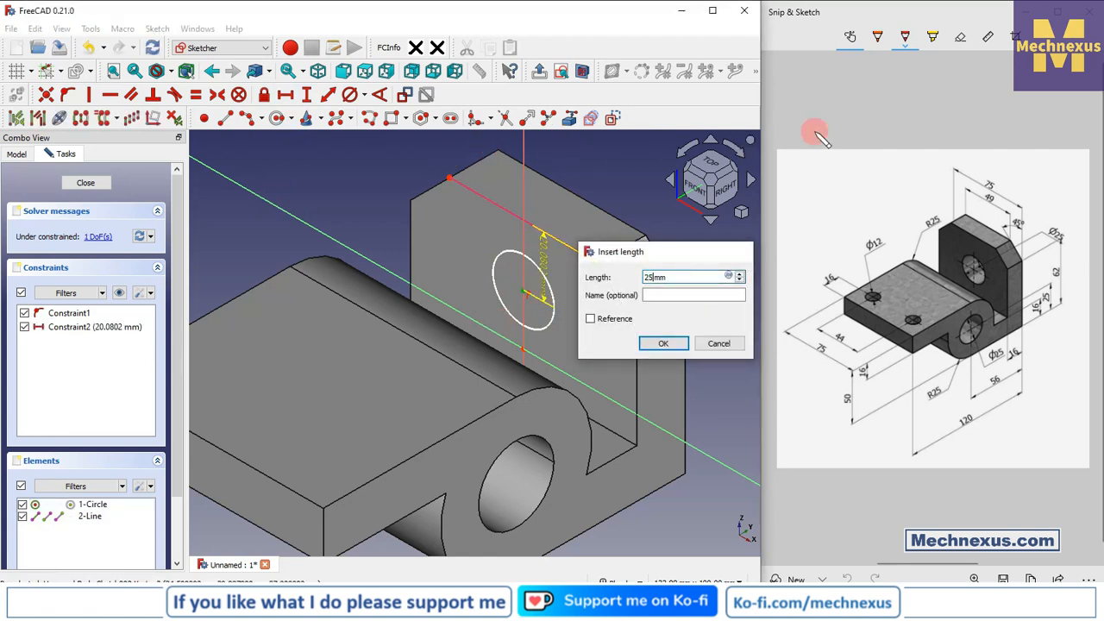
key(Return)
Set the diameter of the circle on the upright to 25 mm.
scroll(529, 187, down, 1)
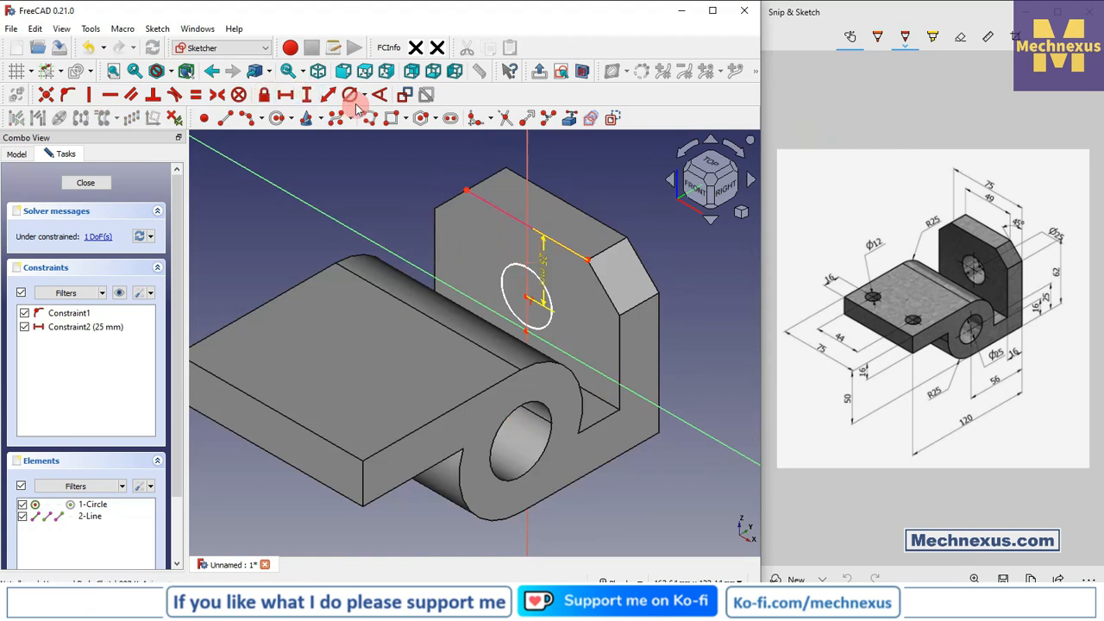
click(507, 270)
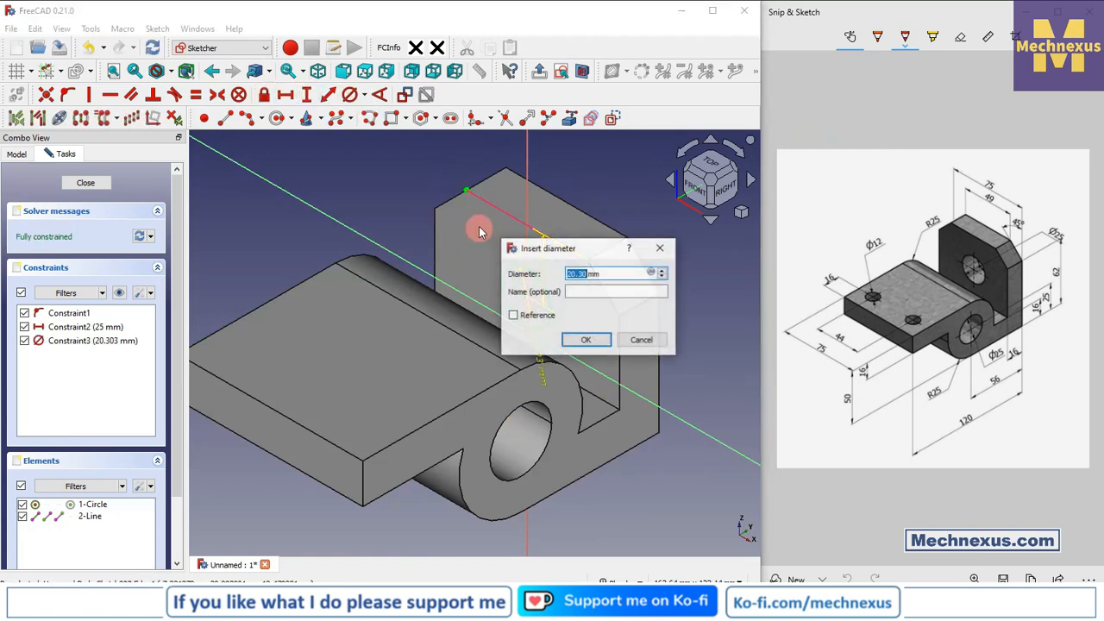
text(25)
key(Return)
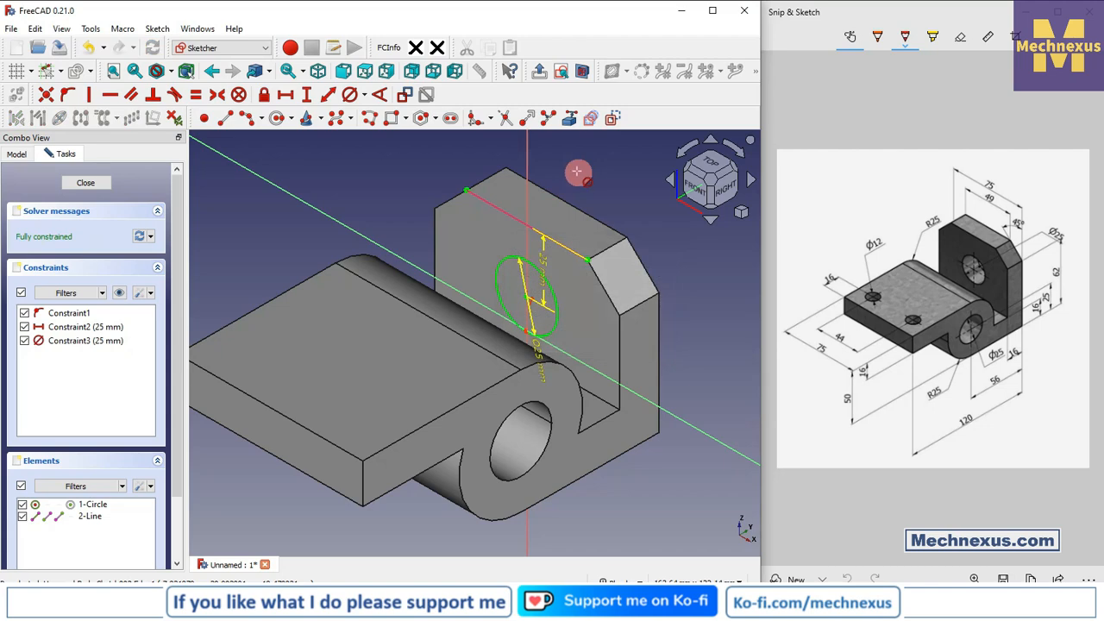
Close the sketch and pocket the circle through all to cut the upright's hole.
click(85, 182)
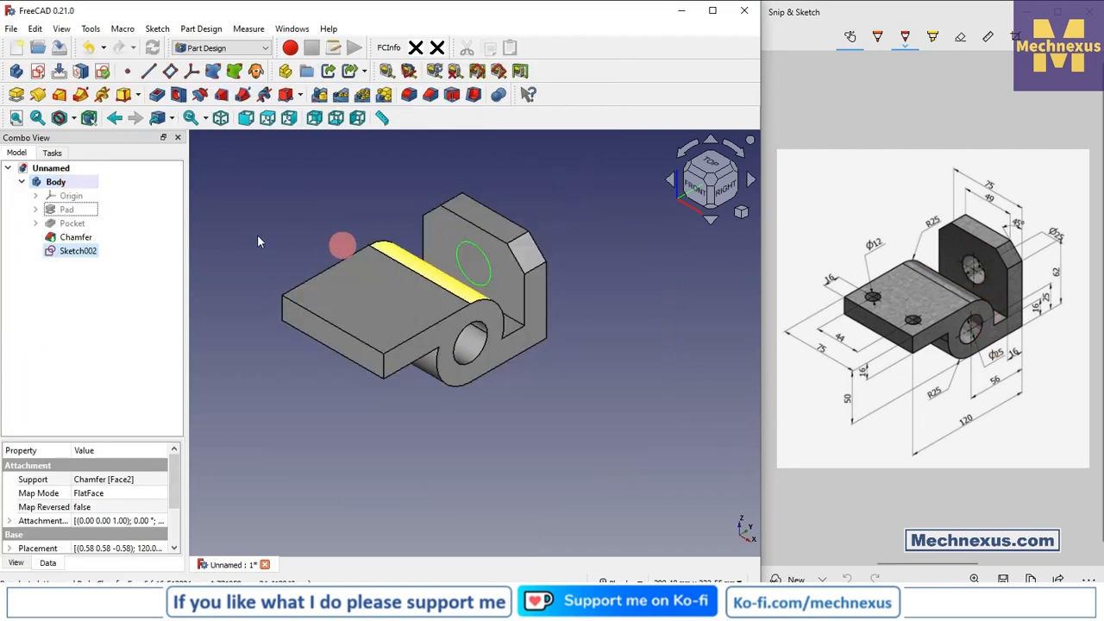
click(158, 95)
click(96, 237)
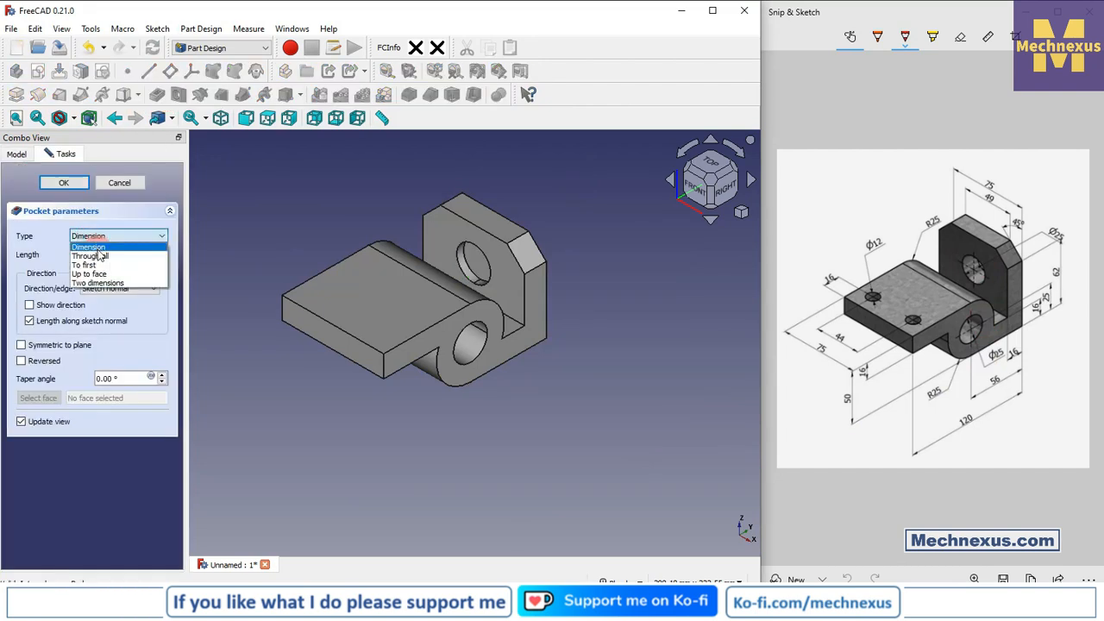
click(97, 256)
click(69, 183)
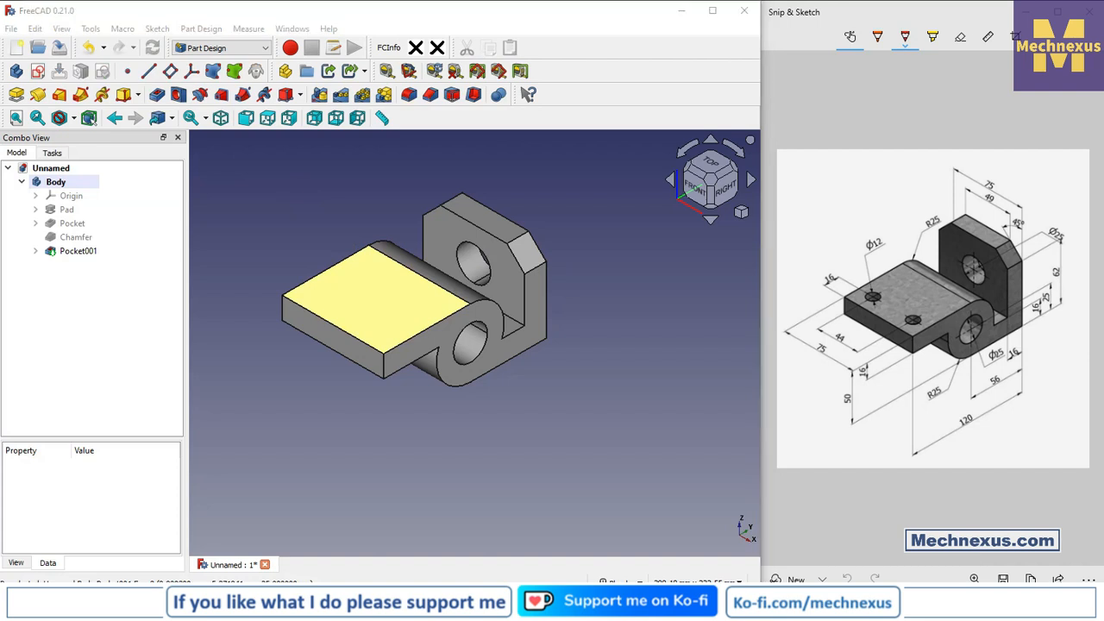
Start a sketch on the upper arm's flat top face and show it in isometric view.
click(876, 309)
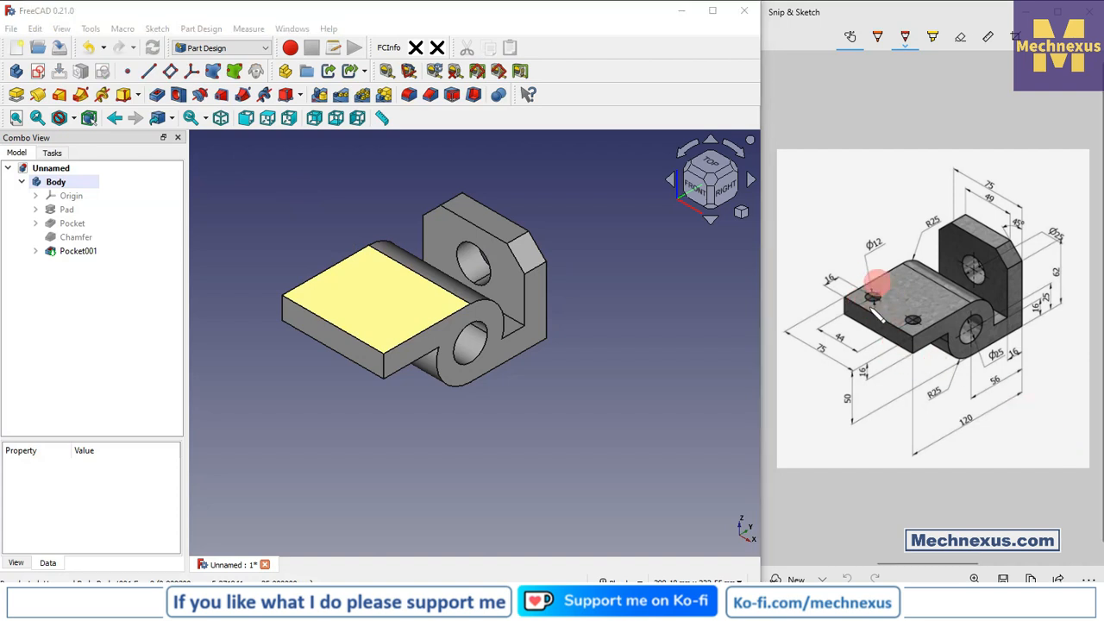
mouse_move(431, 370)
middle_down()
mouse_move(419, 190)
mouse_move(463, 221)
mouse_move(446, 366)
middle_up()
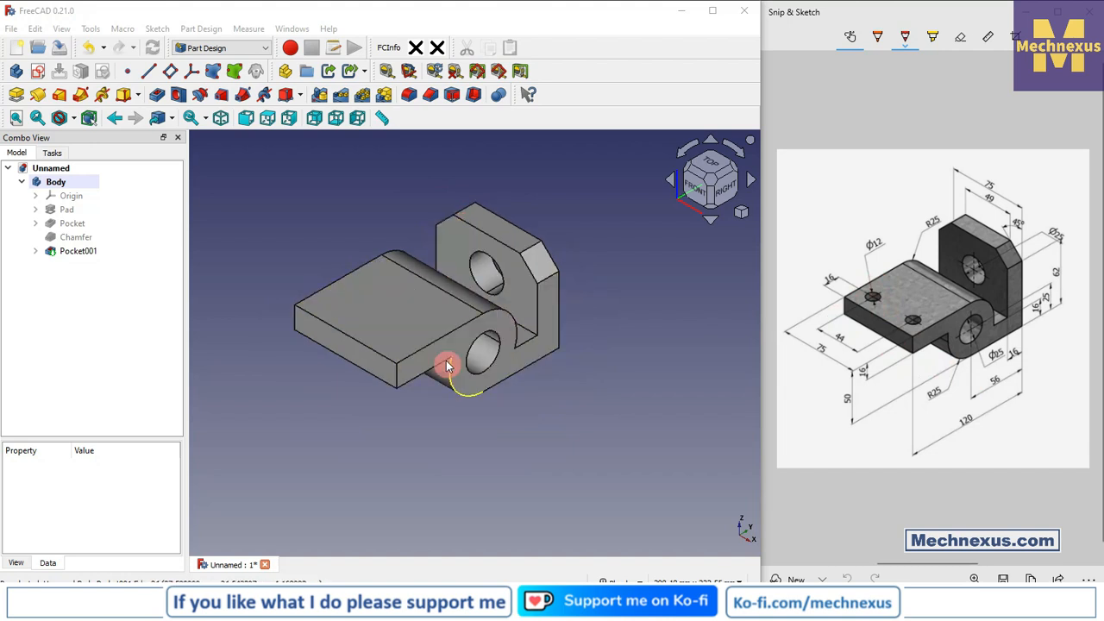
click(378, 323)
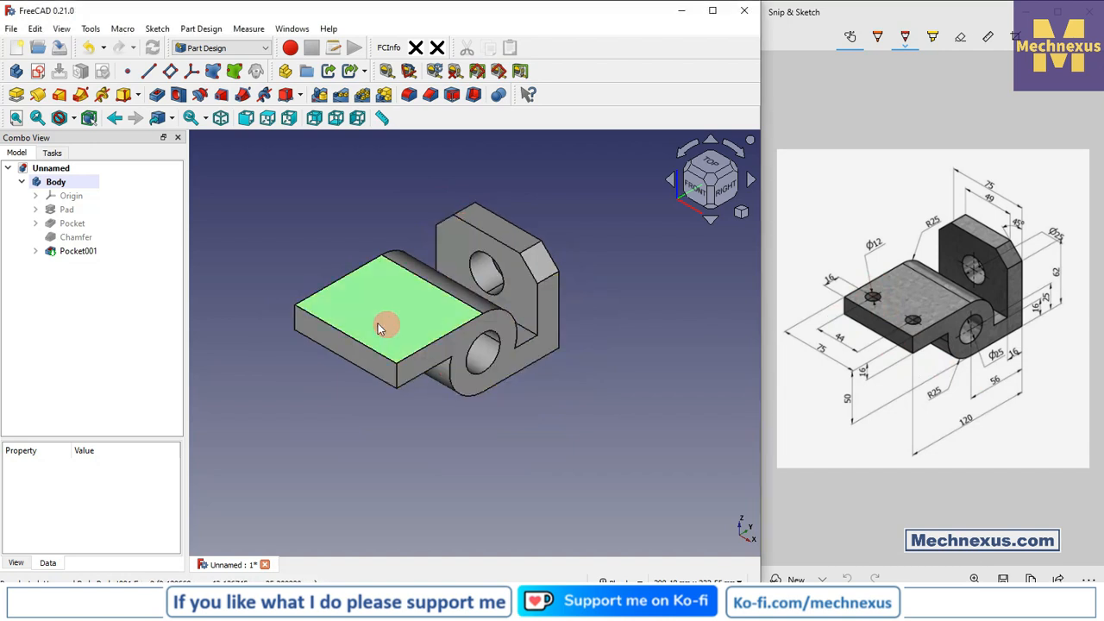
click(38, 73)
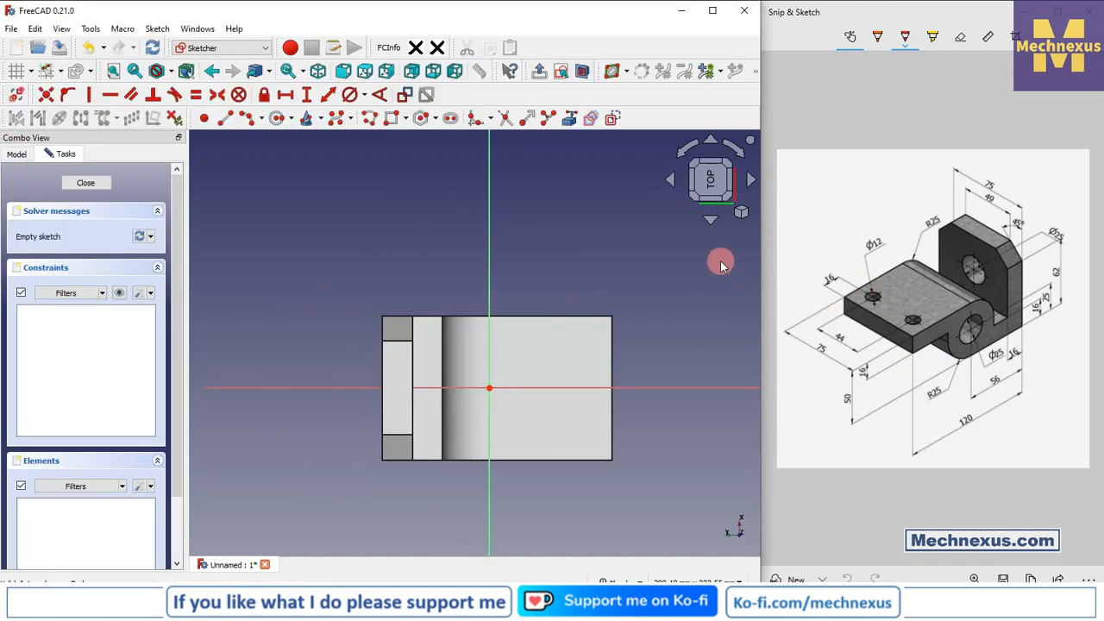
key(0)
scroll(316, 333, up, 3)
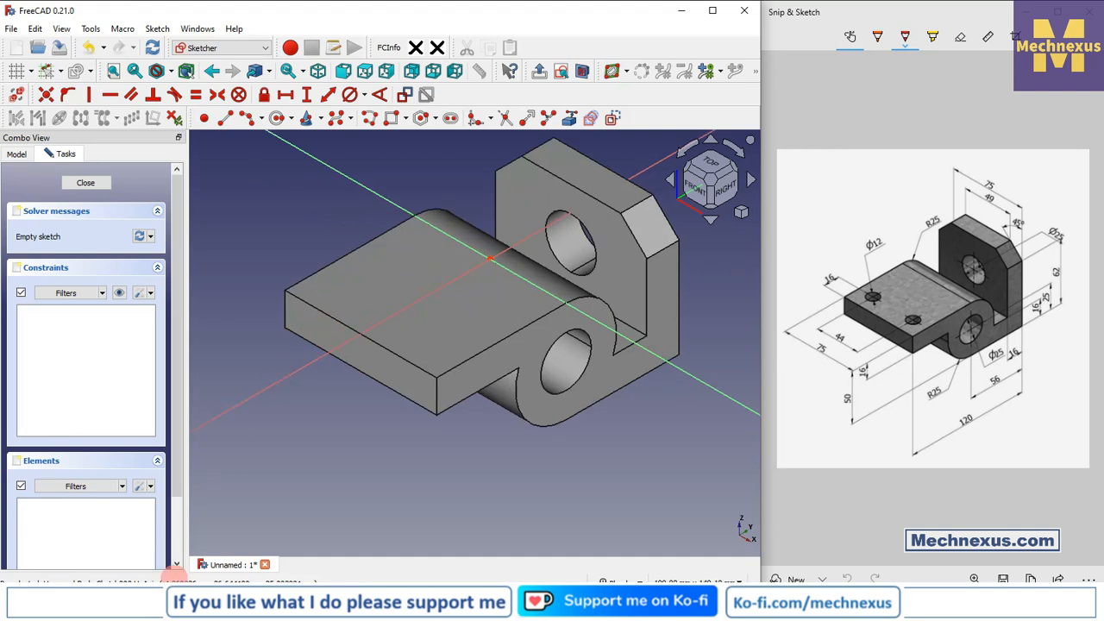
Reference the upper arm's free-end edge and one adjoining side edge as external geometry.
click(576, 121)
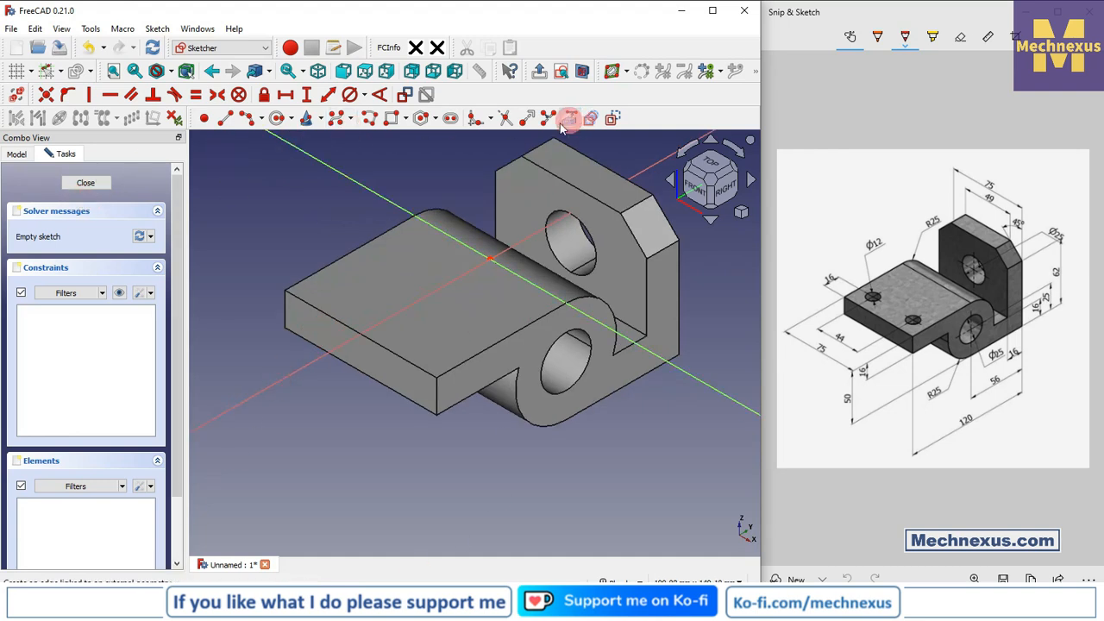
click(313, 304)
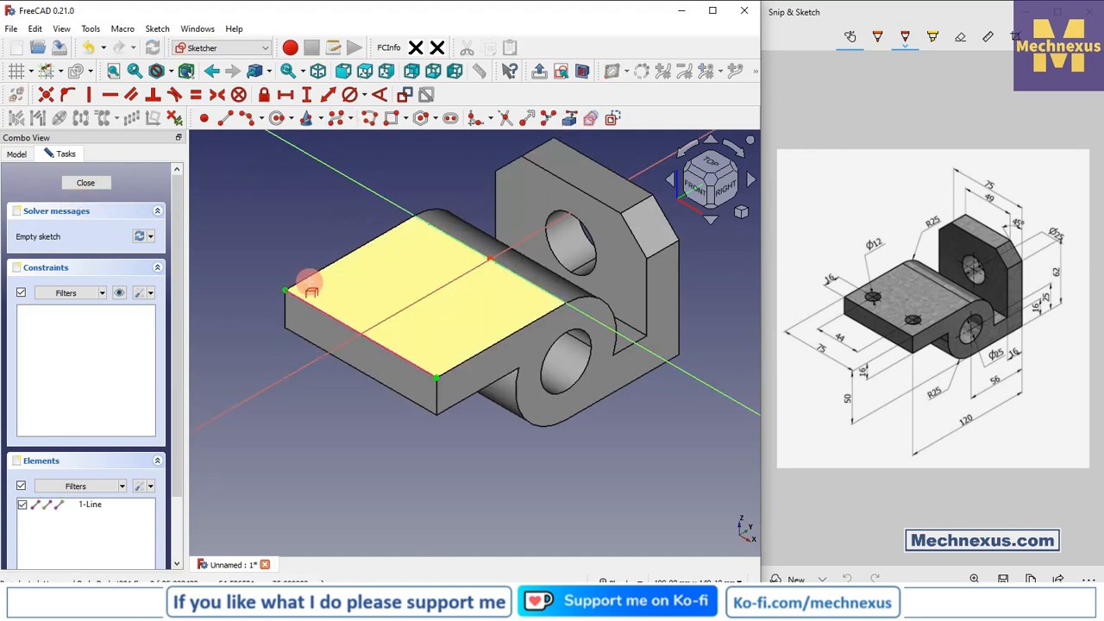
click(311, 275)
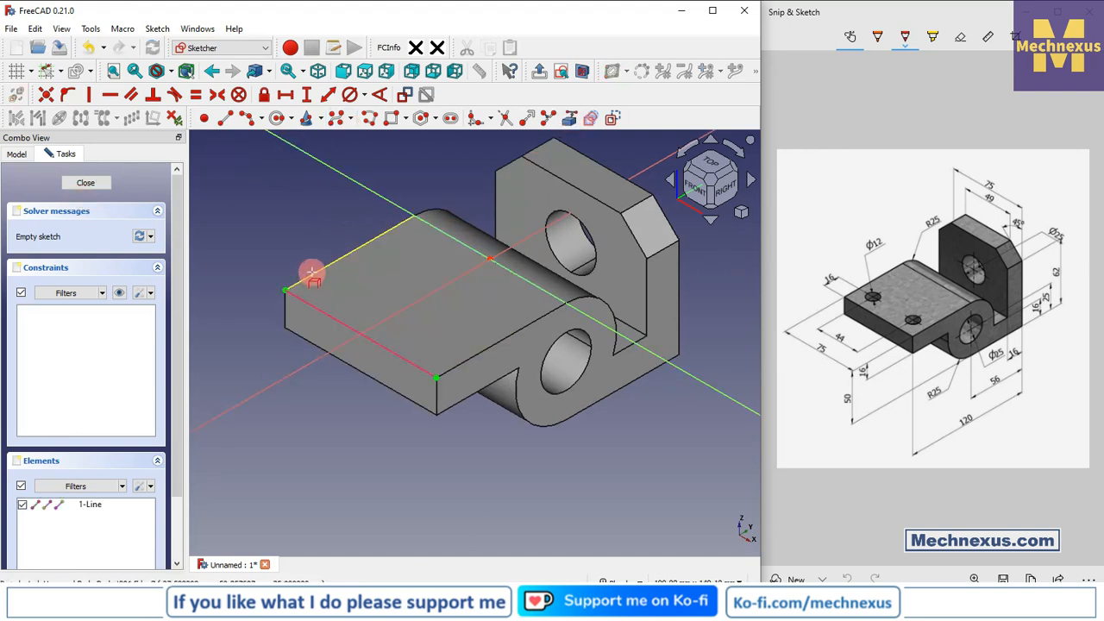
Draw two circles on the arm's top face, one on each side of the centreline, the first with a radius of about 7 mm.
click(277, 120)
click(367, 291)
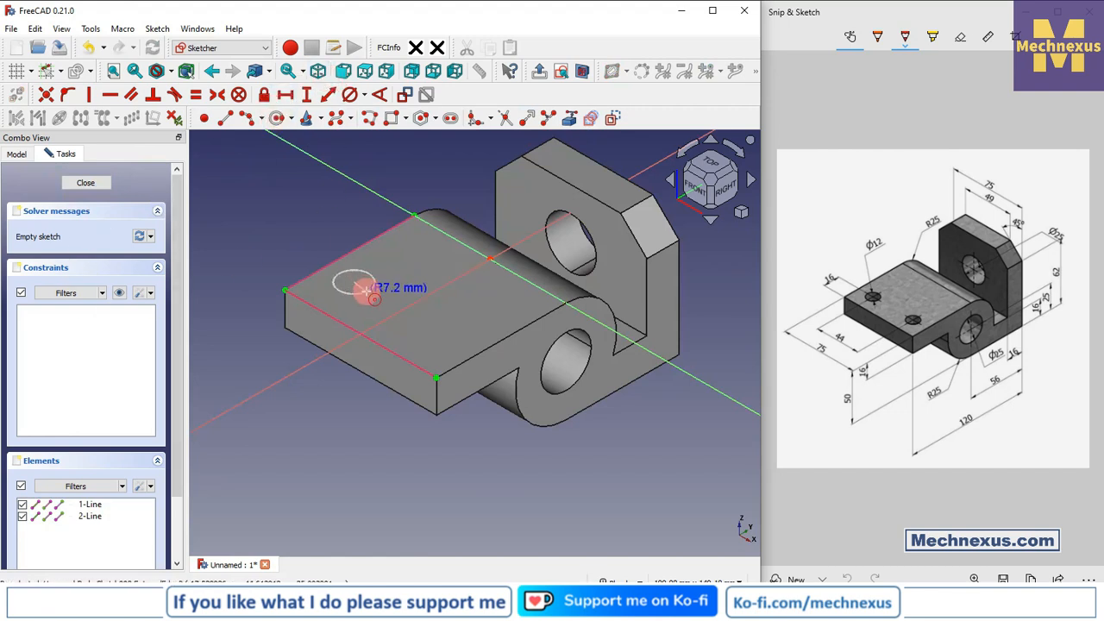
click(368, 292)
click(438, 324)
click(449, 343)
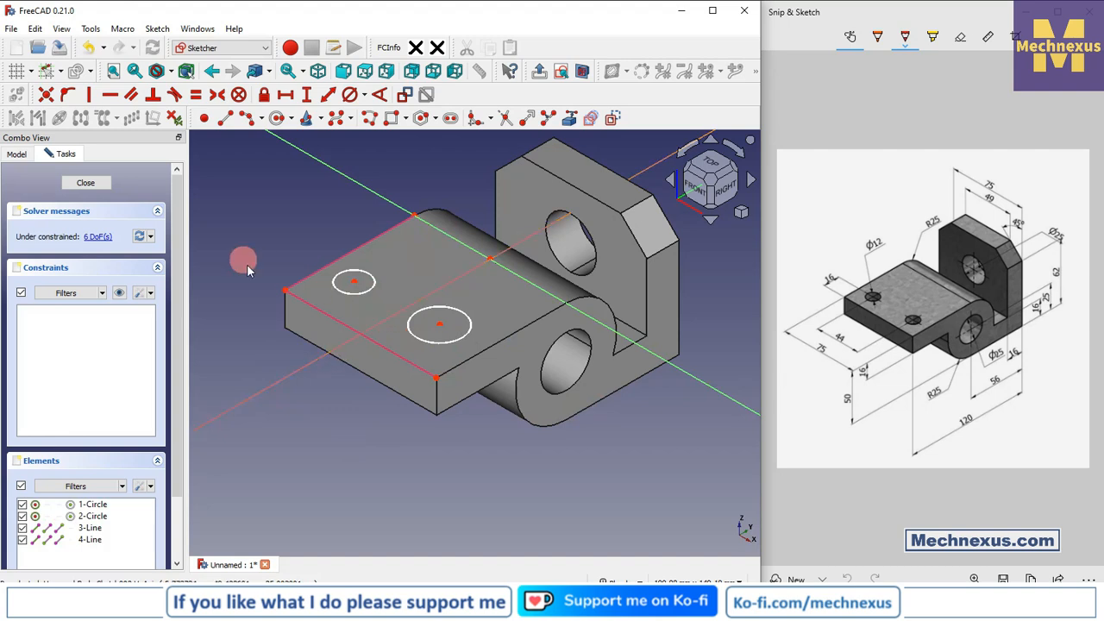
Constrain the two circle centres symmetric about the sketch axis running along the arm.
click(218, 95)
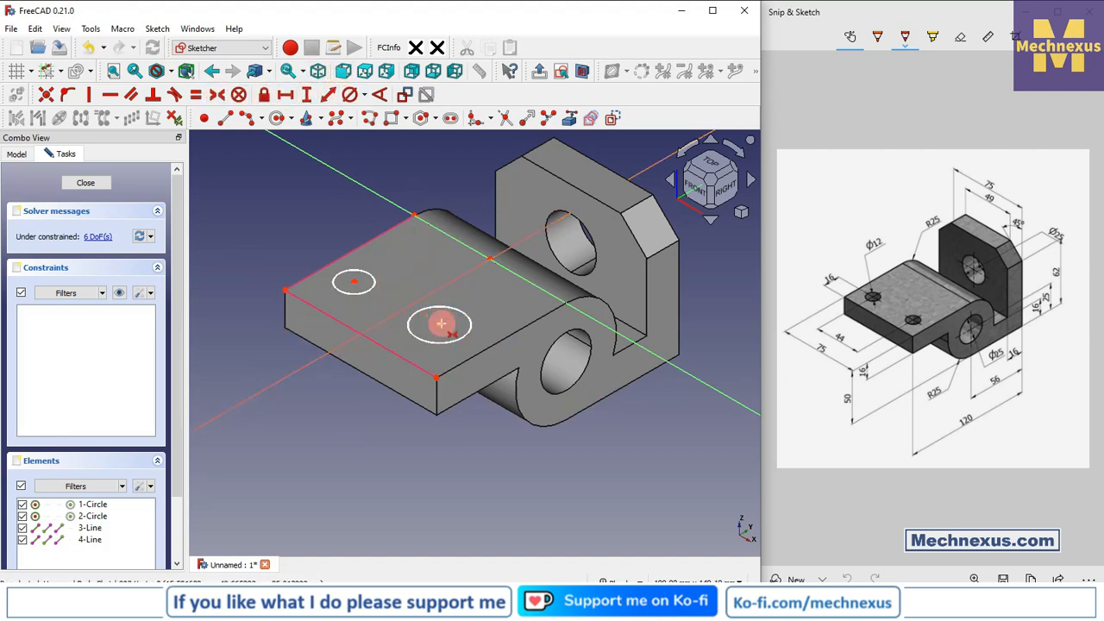
click(440, 323)
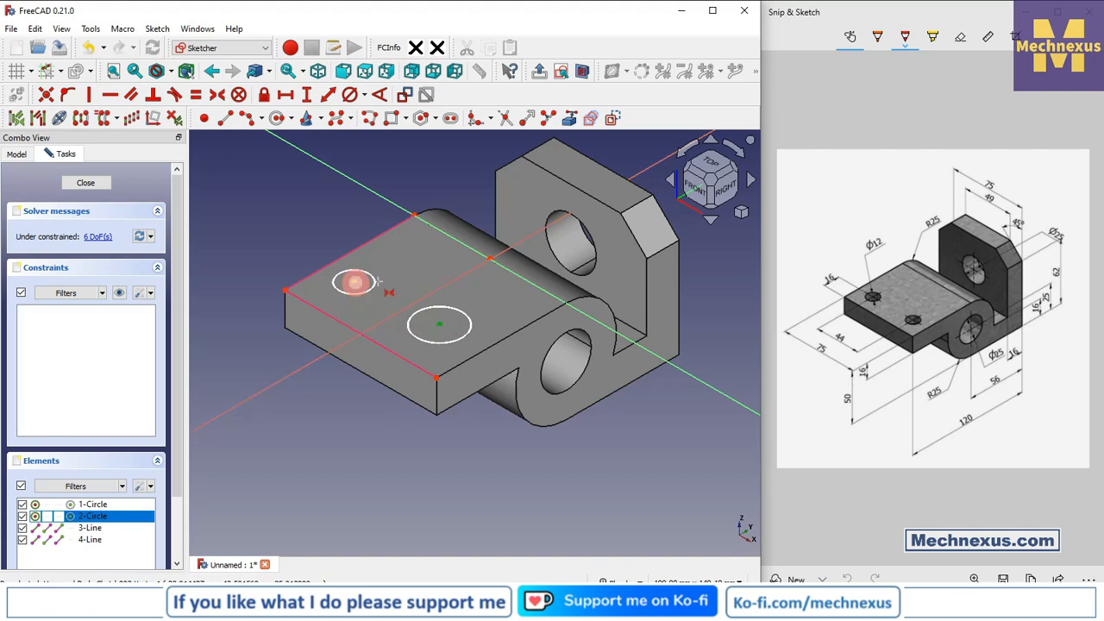
click(354, 282)
click(432, 290)
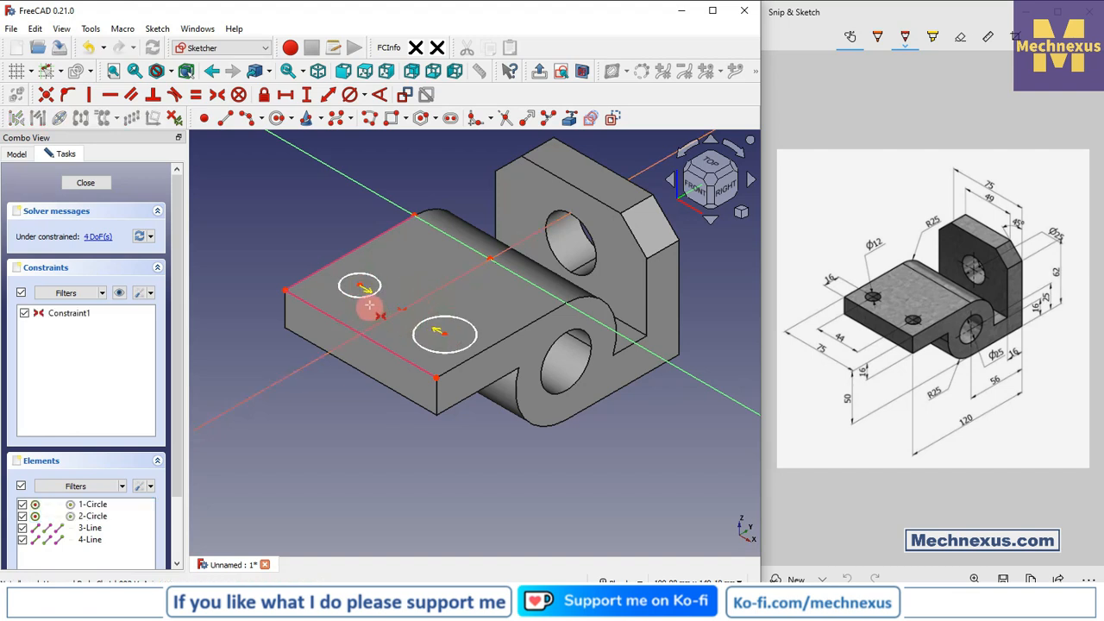
click(287, 97)
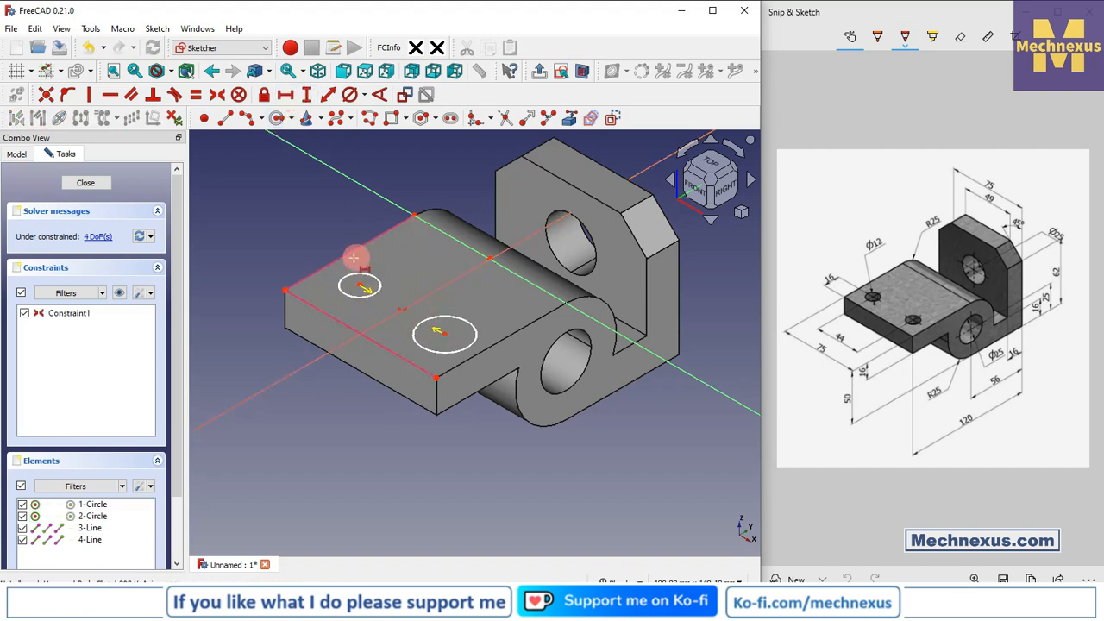
click(358, 283)
click(440, 329)
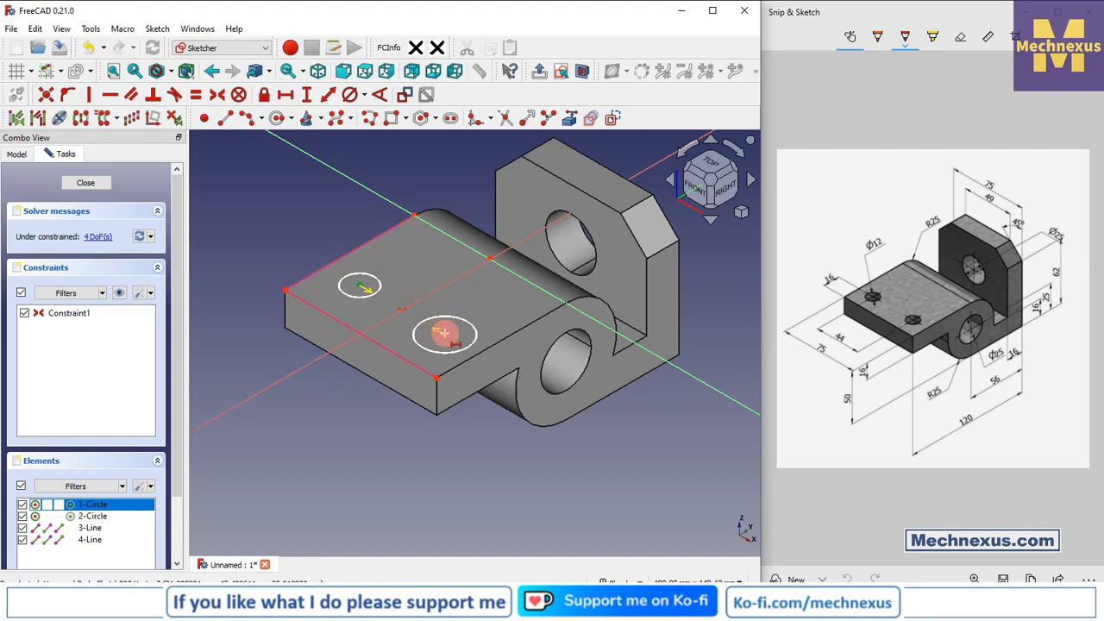
click(582, 415)
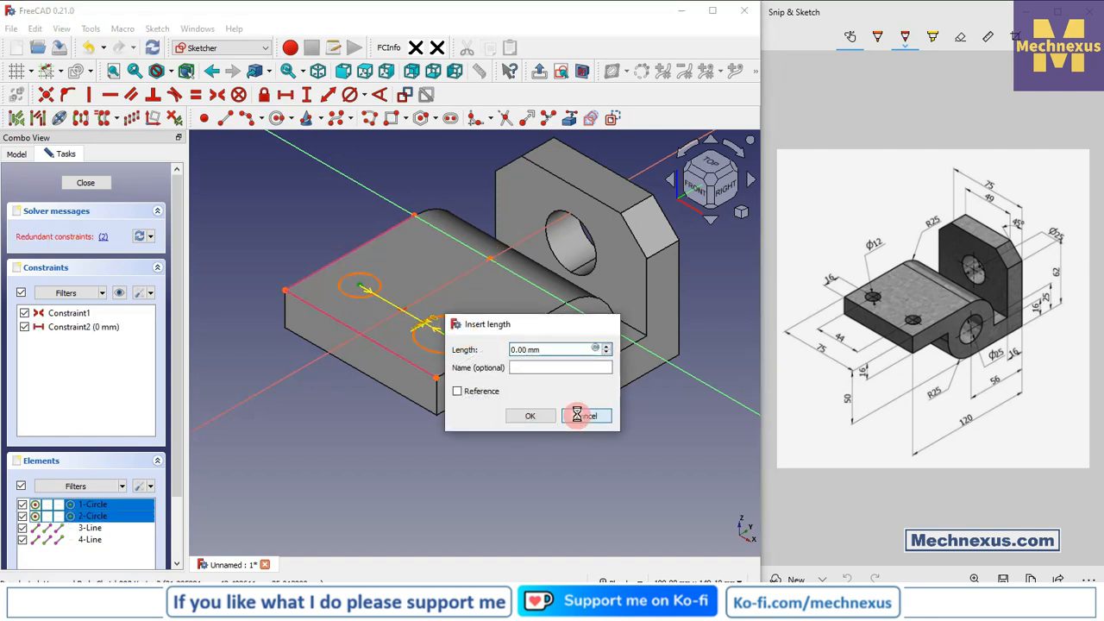
Set the distance between the two circle centres on the arm to 44 mm.
click(306, 94)
click(357, 284)
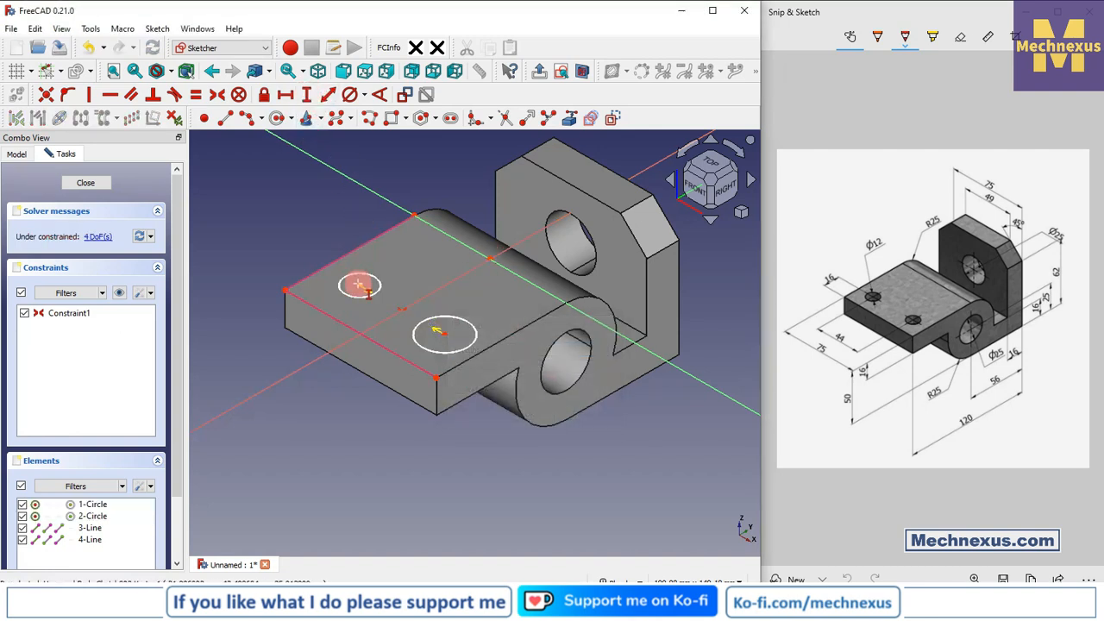
click(444, 333)
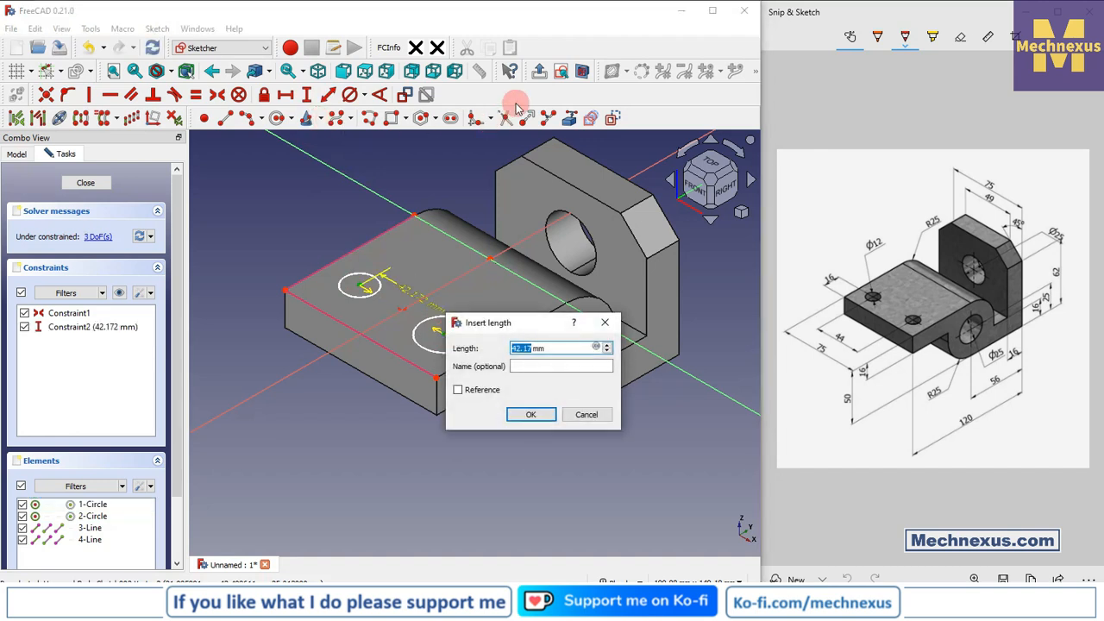
text(44)
key(Return)
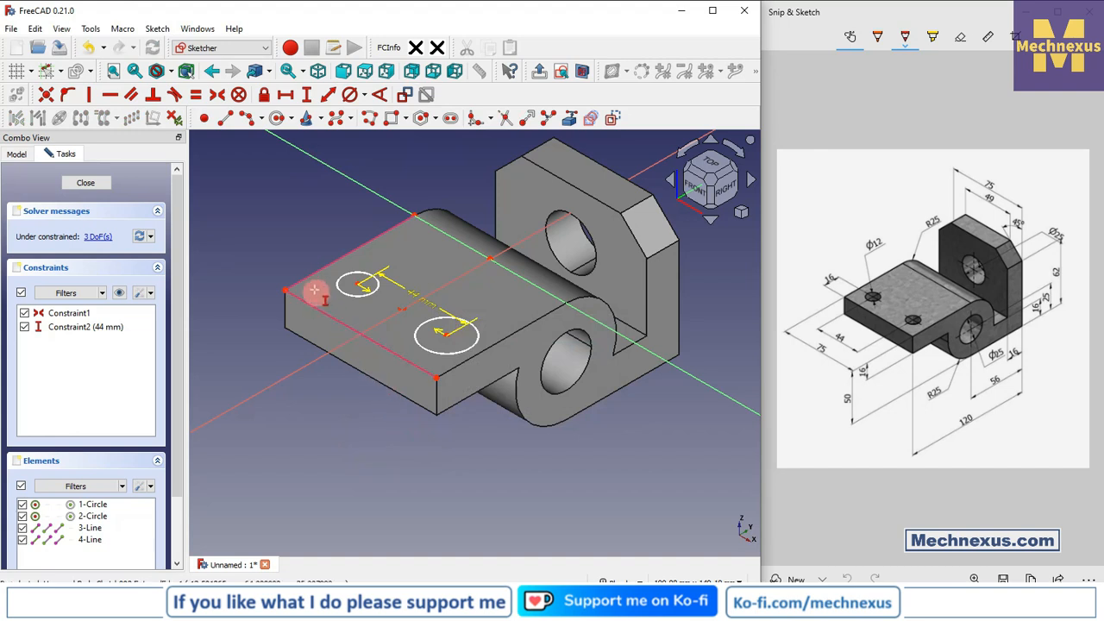
click(710, 162)
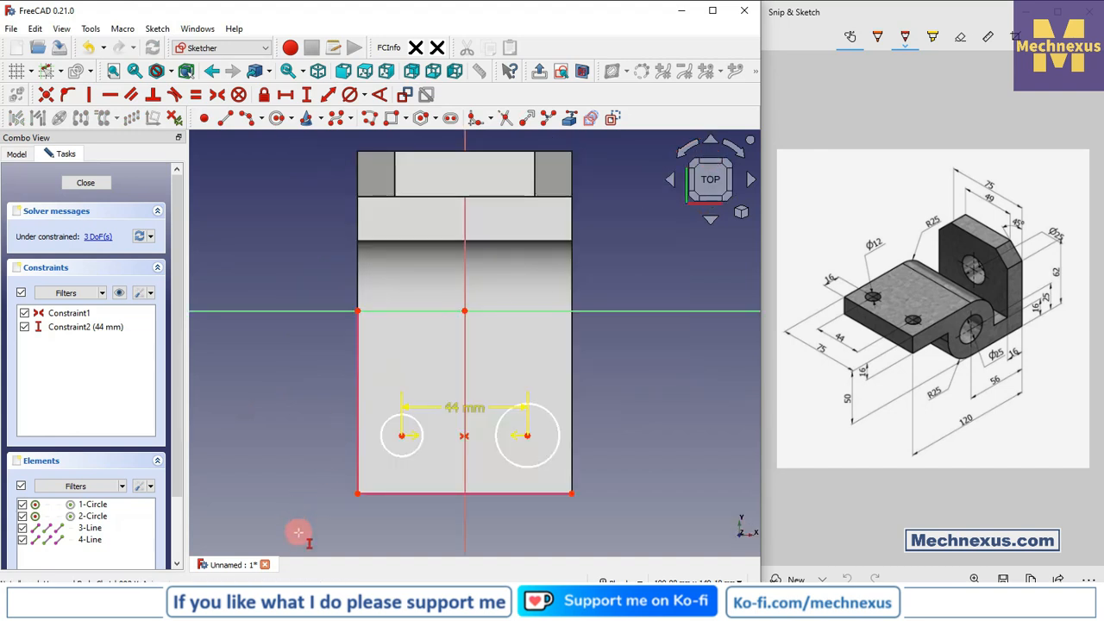
Set the distance from the first circle's centre to the arm's free-end edge to 16 mm and place the dimension outside the part.
click(366, 493)
click(420, 420)
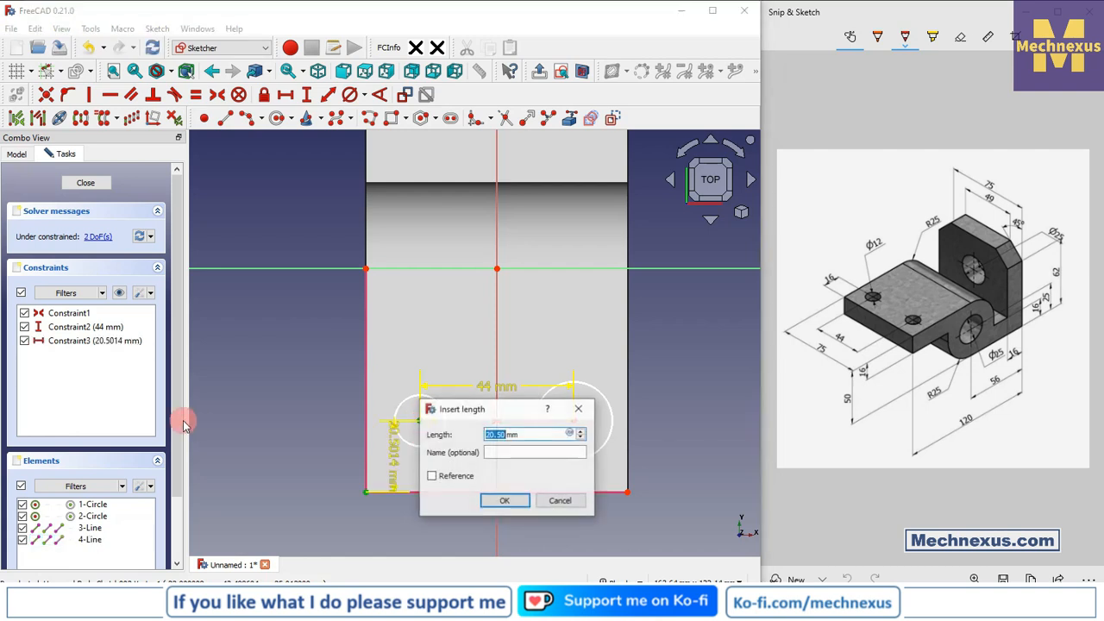
text(16)
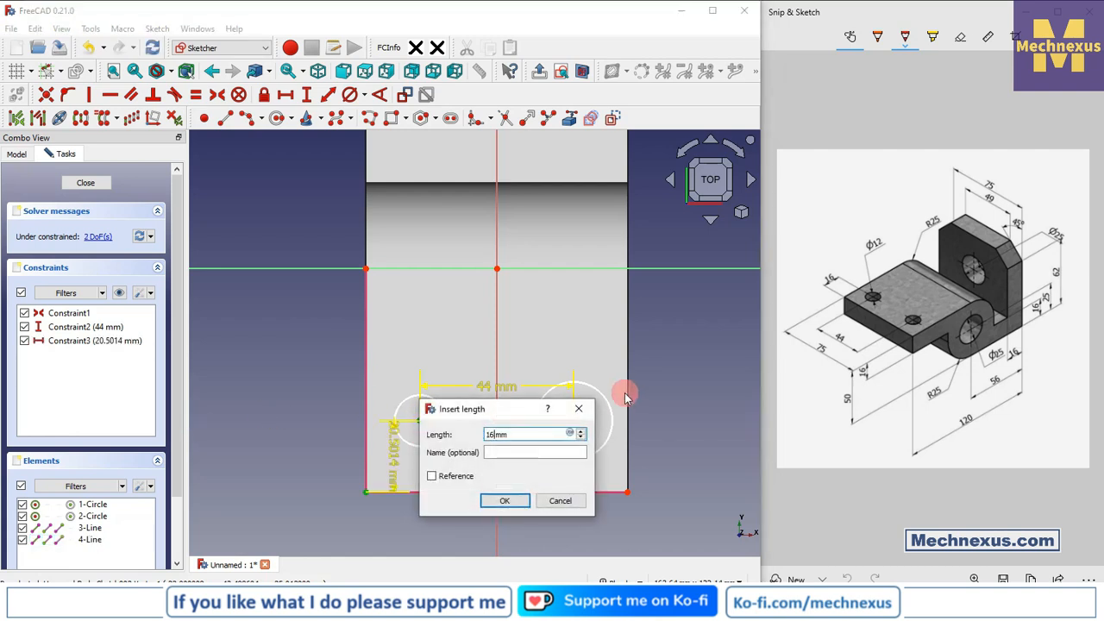
key(Return)
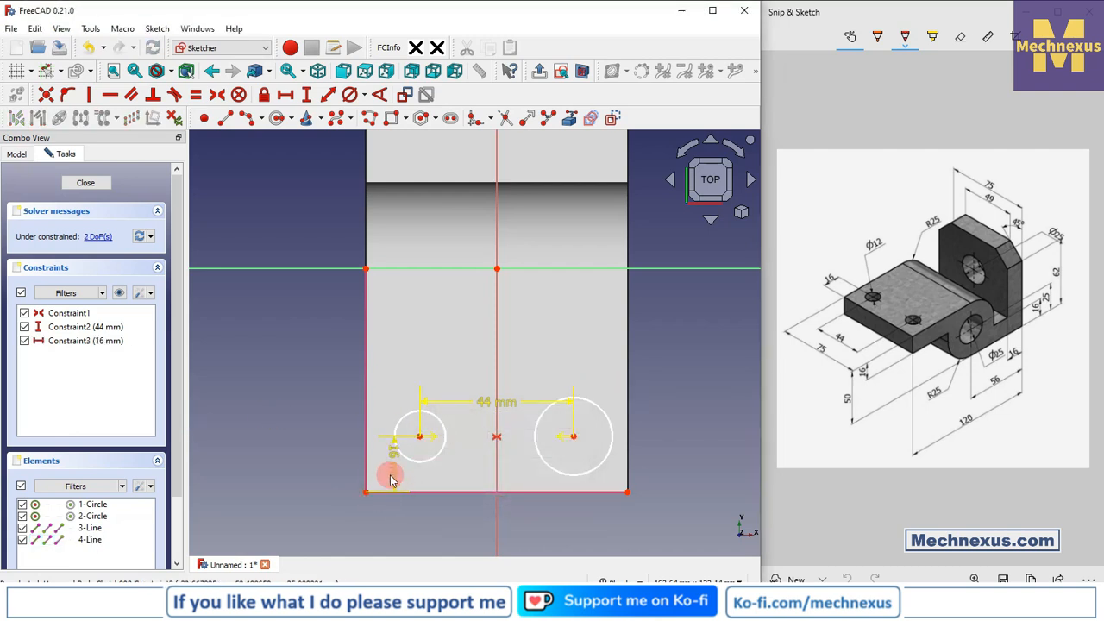
drag(394, 480, 316, 460)
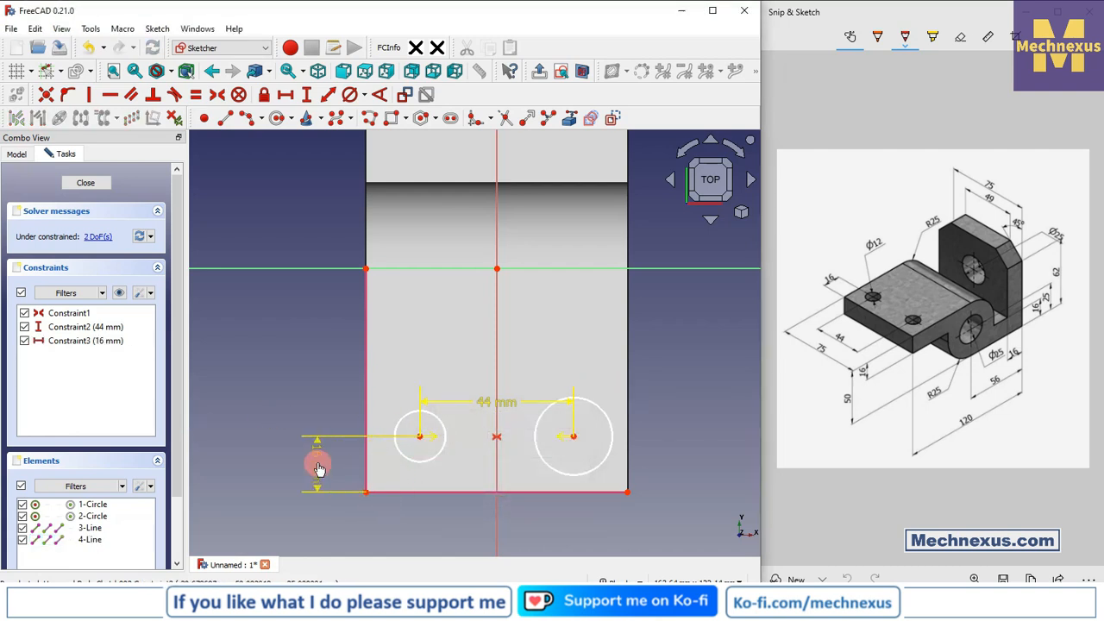
Set the diameter of the first, smaller circle to 12 mm.
click(407, 419)
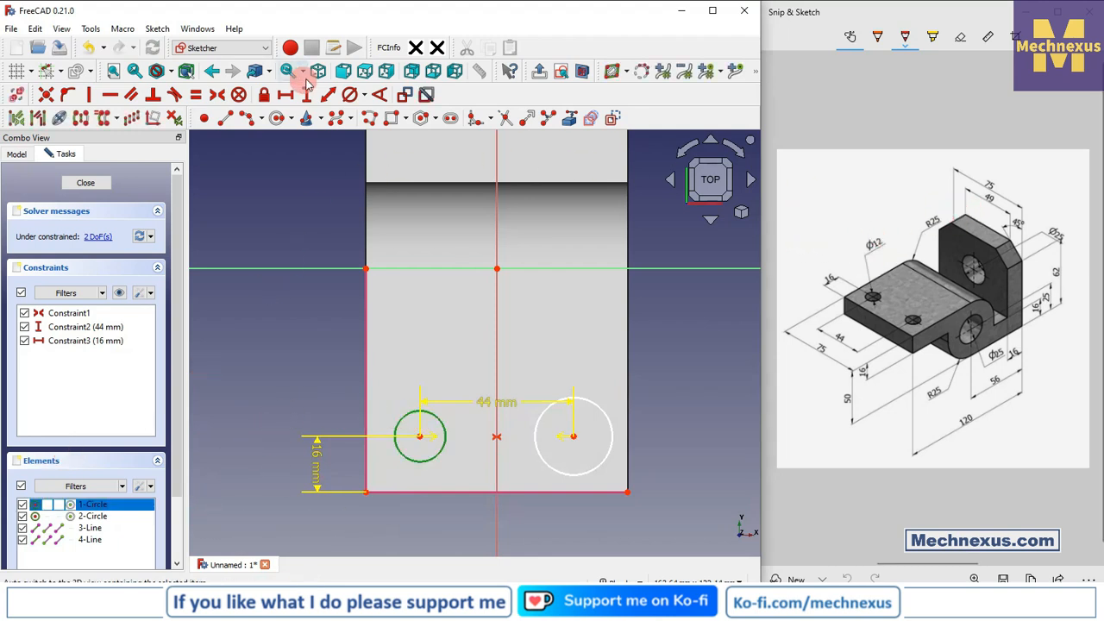
click(349, 95)
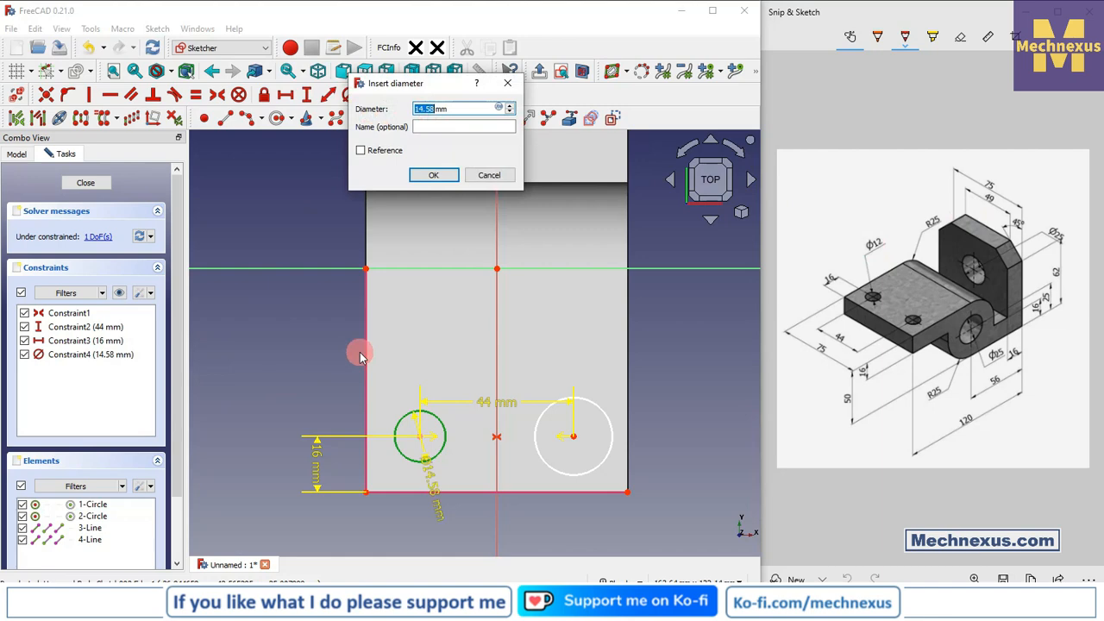
text(12)
key(Return)
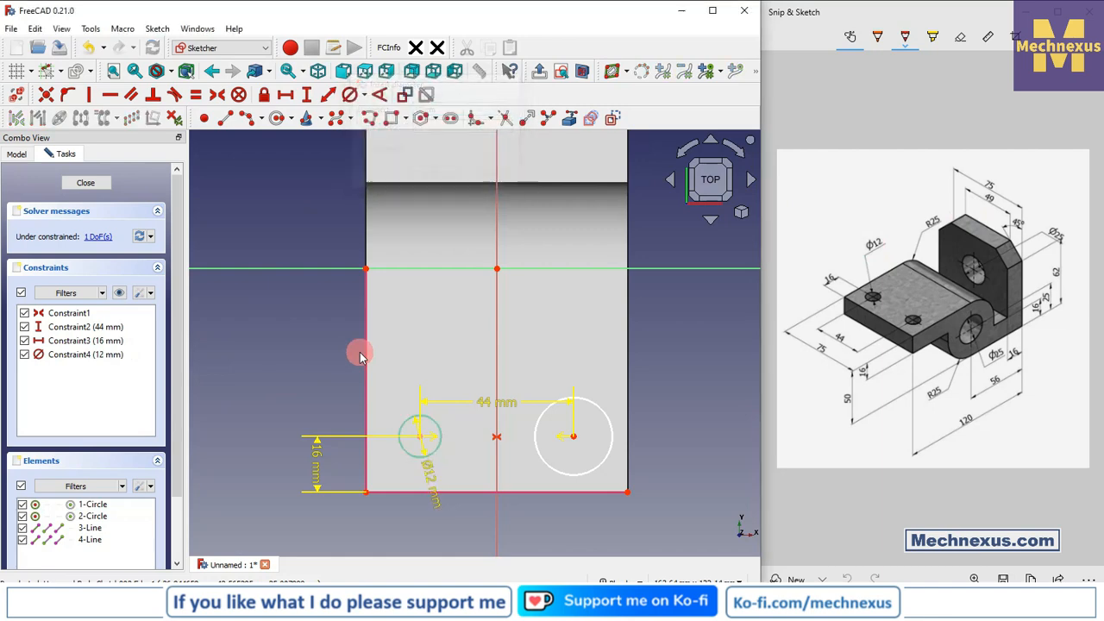
right_click(491, 520)
click(436, 550)
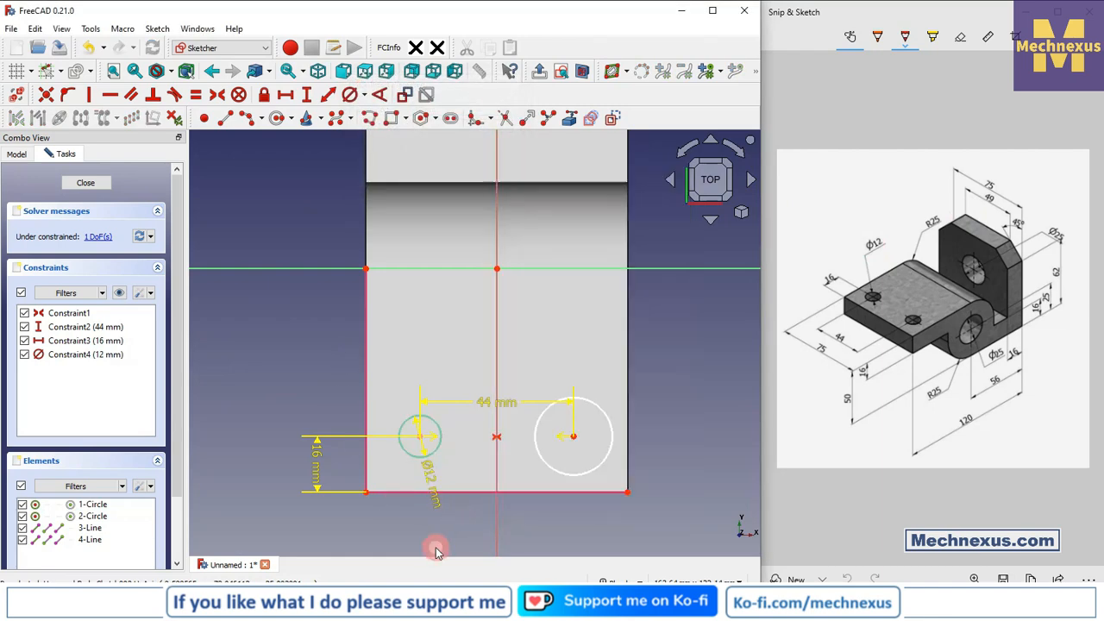
Constrain the second circle on the arm equal in size to the 12 mm circle.
click(438, 450)
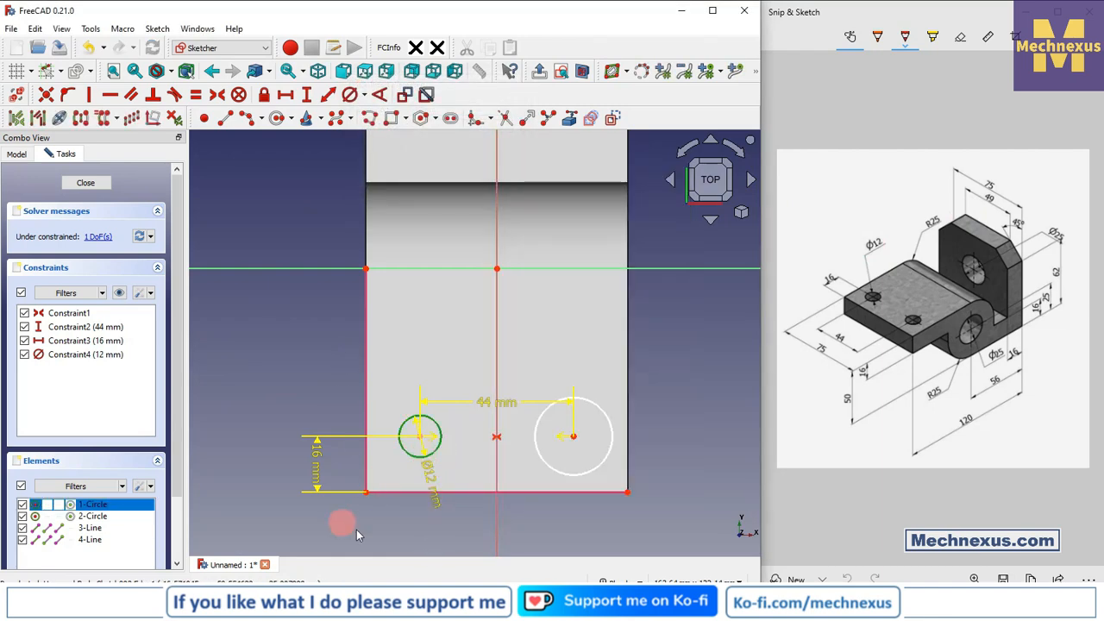
click(574, 480)
click(195, 94)
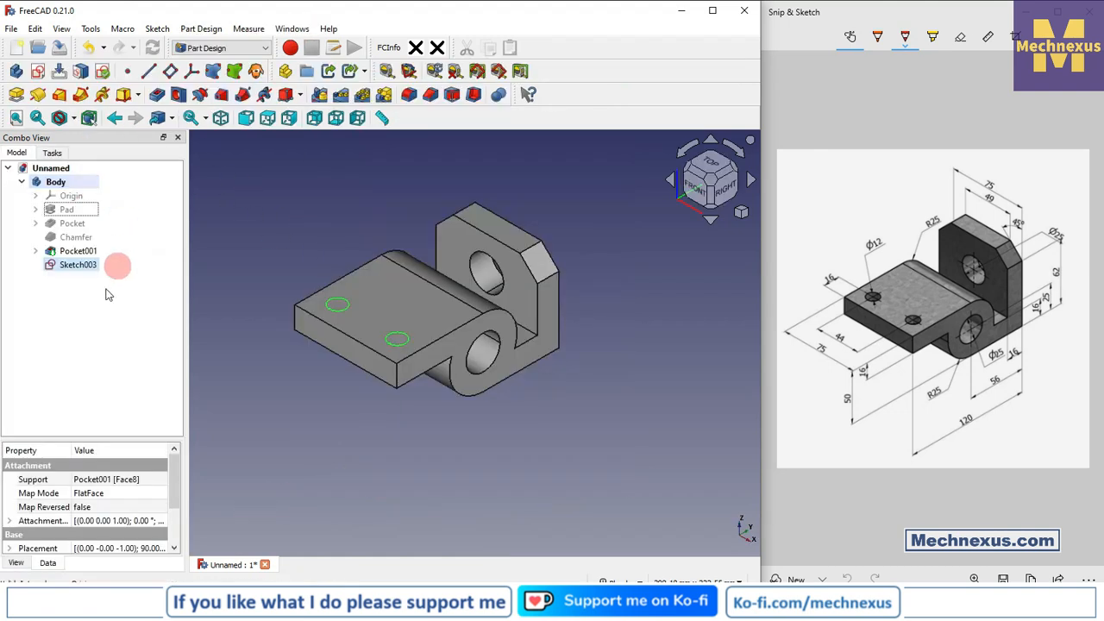
Cut the two circles through the upper arm as a pocket of type Through all.
click(124, 95)
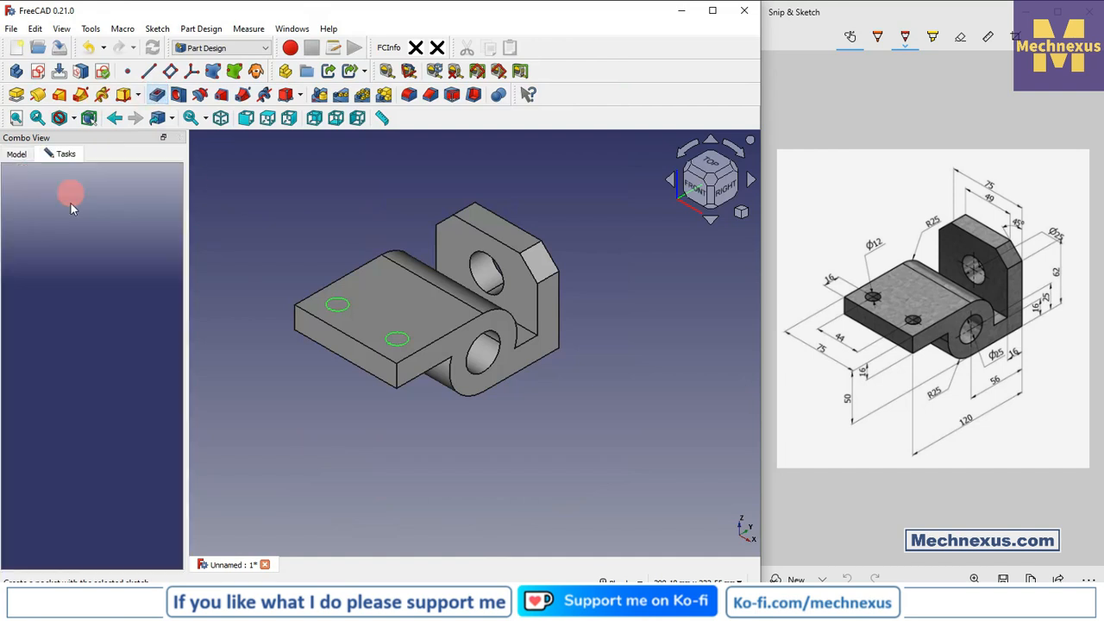
click(94, 241)
click(90, 257)
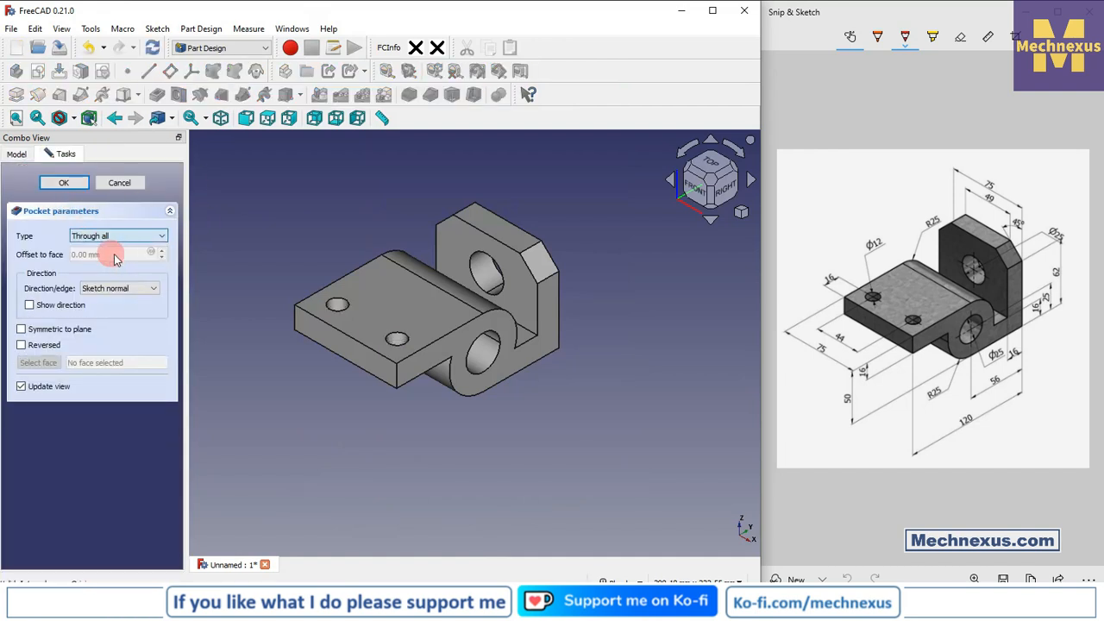
click(64, 184)
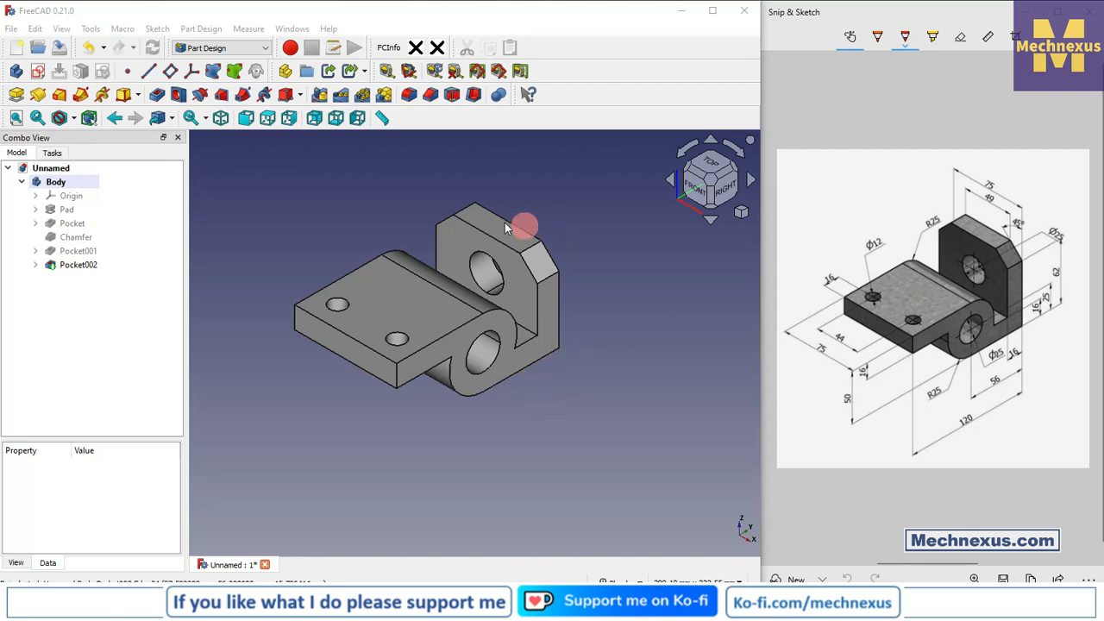
scroll(525, 226, up, 2)
scroll(571, 313, down, 2)
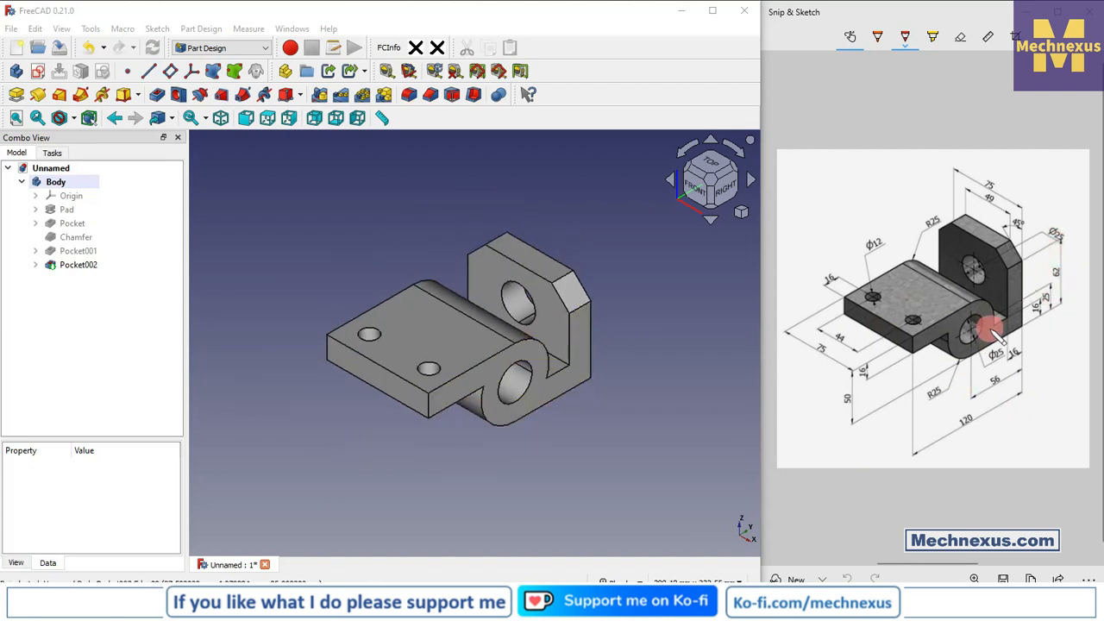
scroll(634, 383, up, 1)
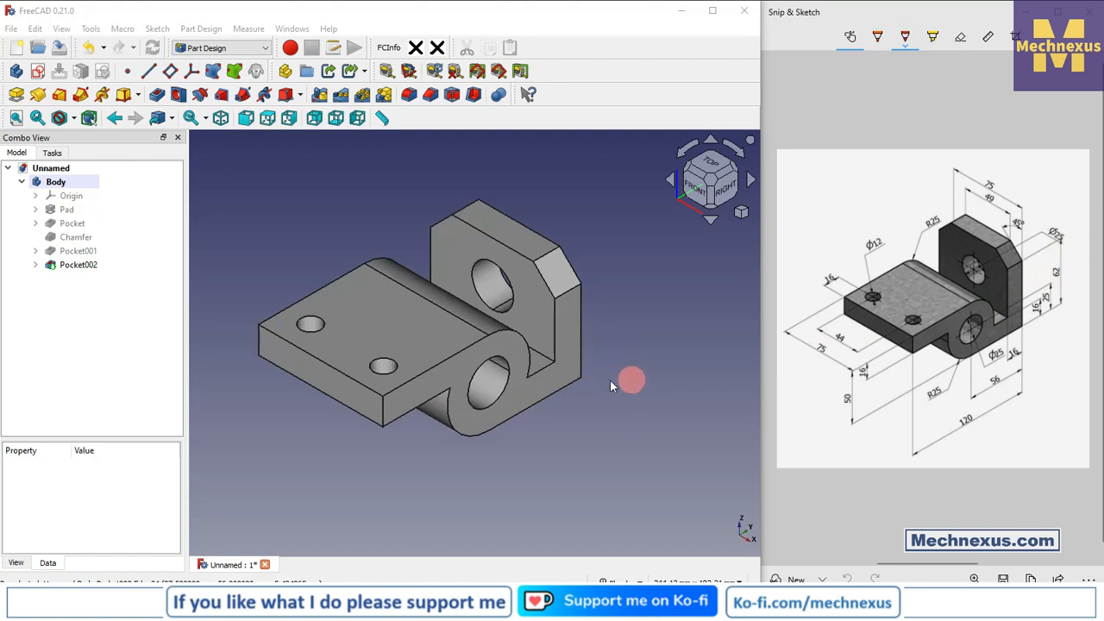
Open the shape color selection in the last pocket's appearance settings and move the color dialog off the model.
right_click(79, 264)
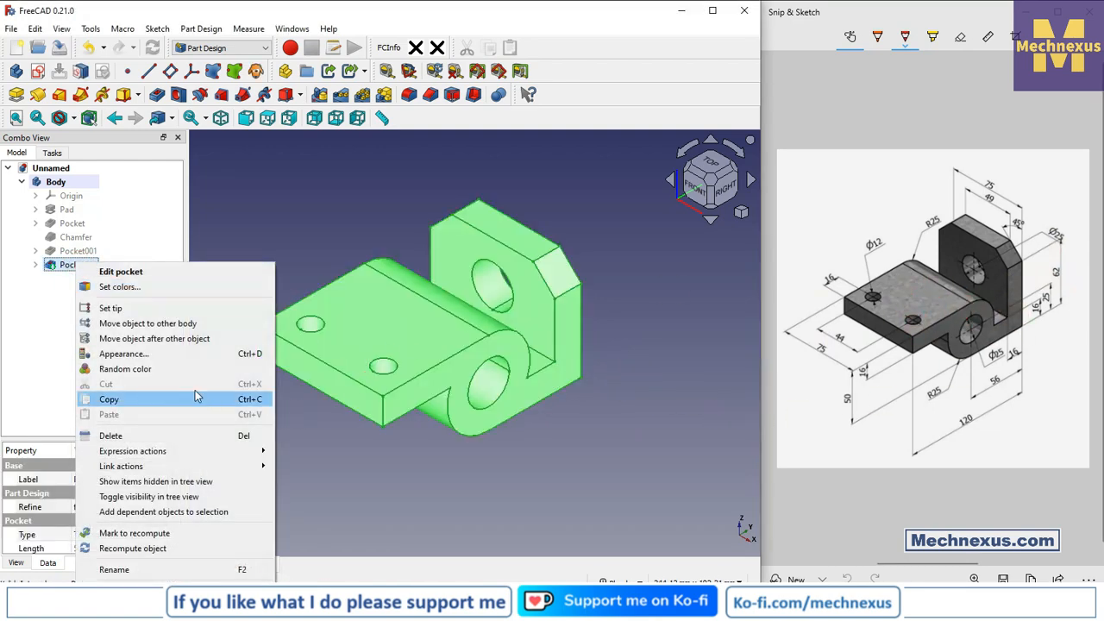
click(177, 354)
click(121, 339)
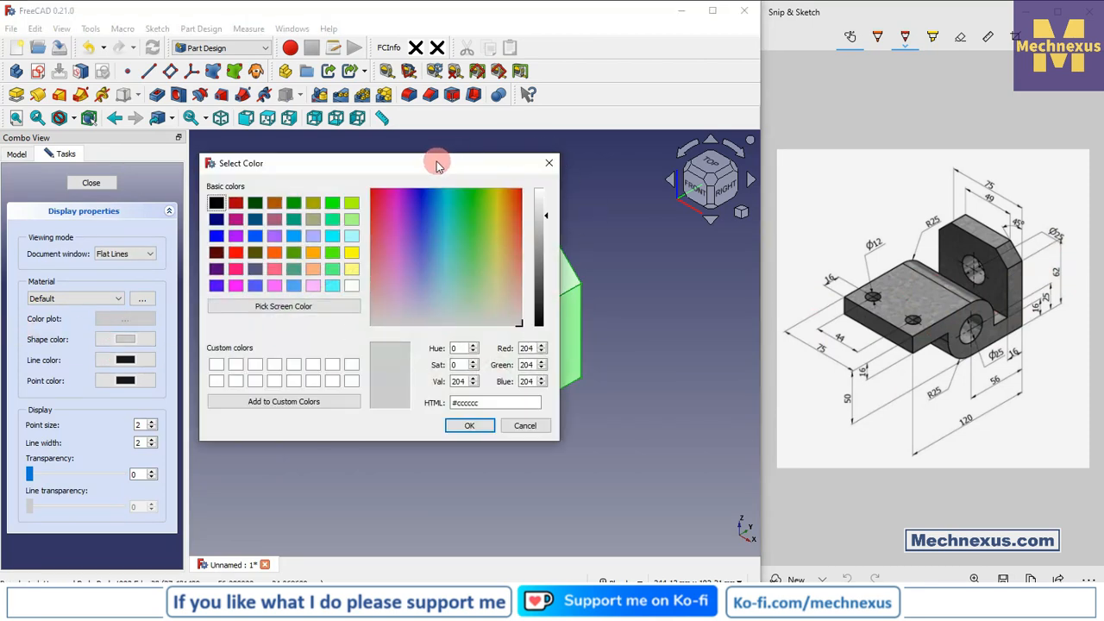
drag(435, 164, 306, 175)
Try olive #555500, dark red #550000 and dark blue #282b55 as the bracket's shape color.
click(124, 263)
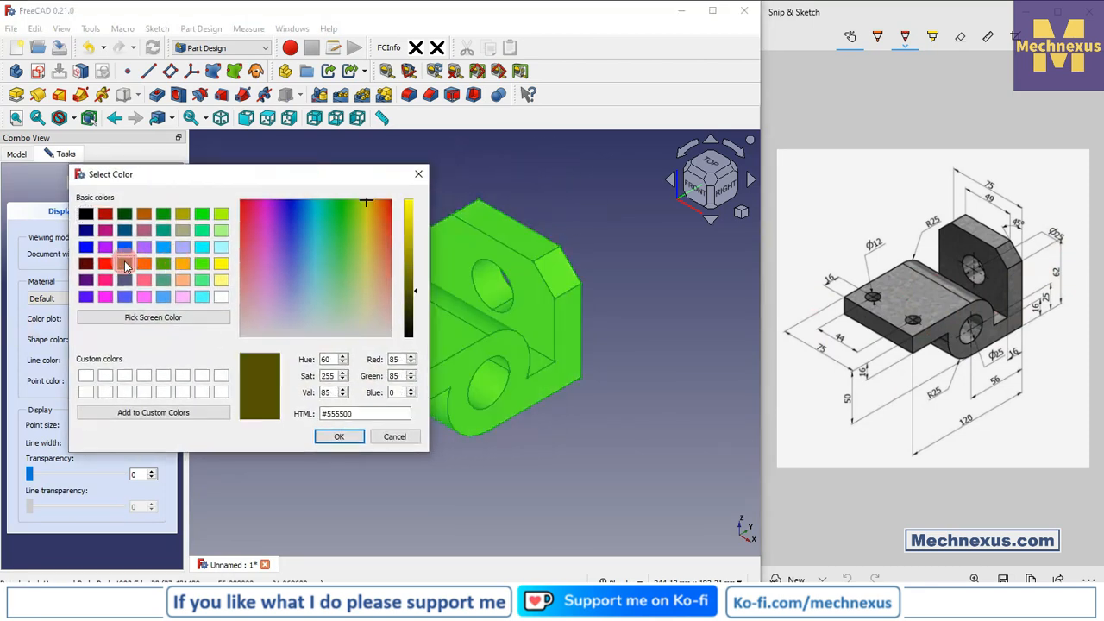
click(89, 265)
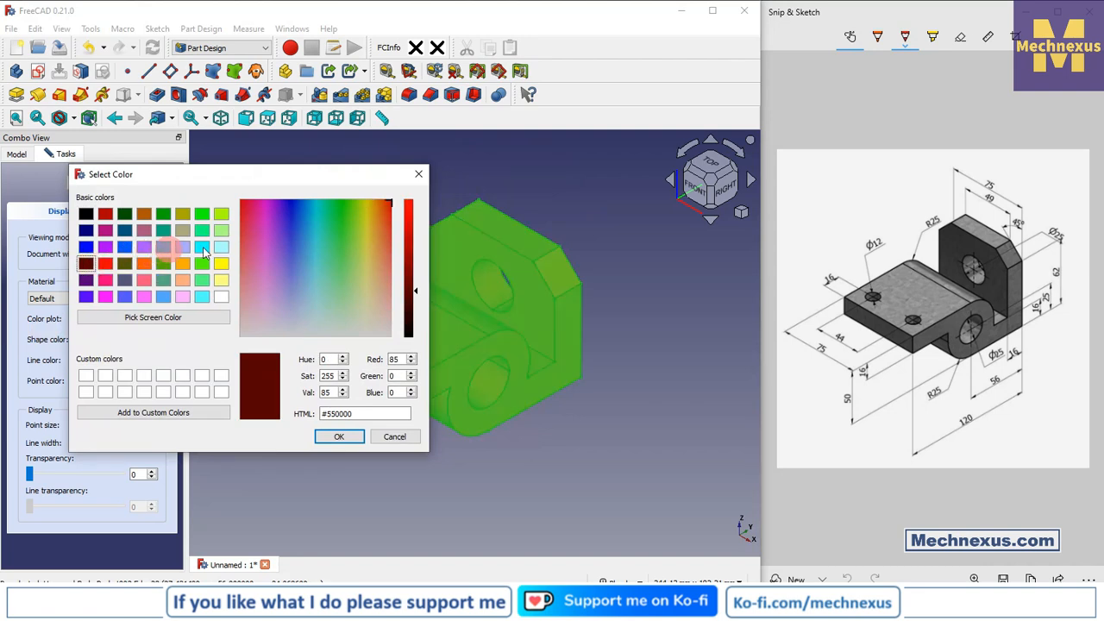
click(293, 264)
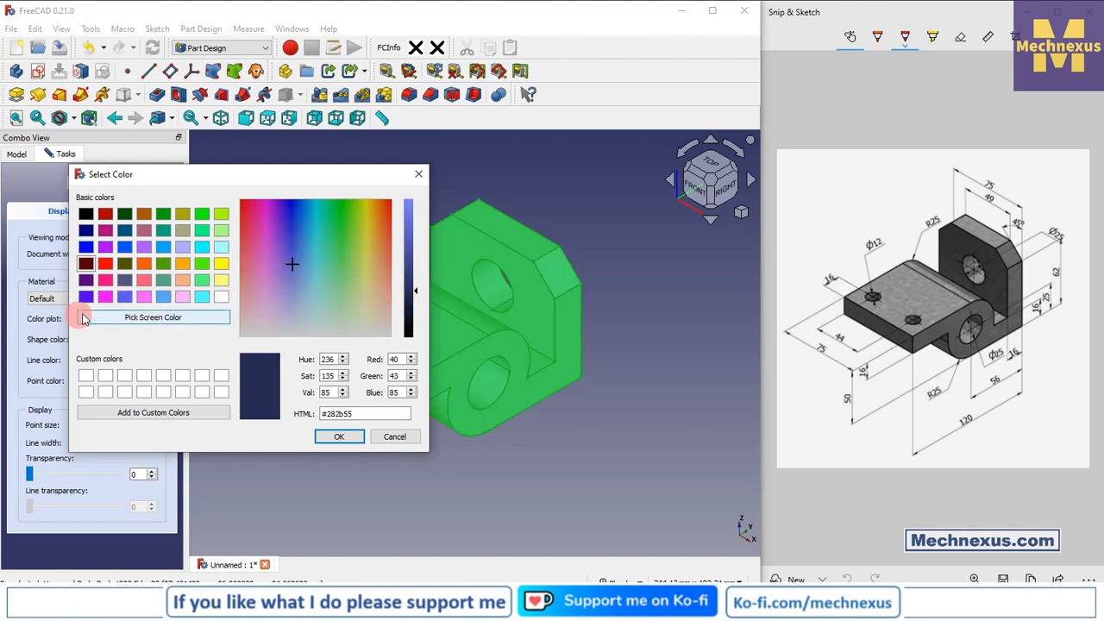
Set the bracket's shape color to grey #7a7a7a, starting from black and raising the brightness, and close the display properties.
click(87, 216)
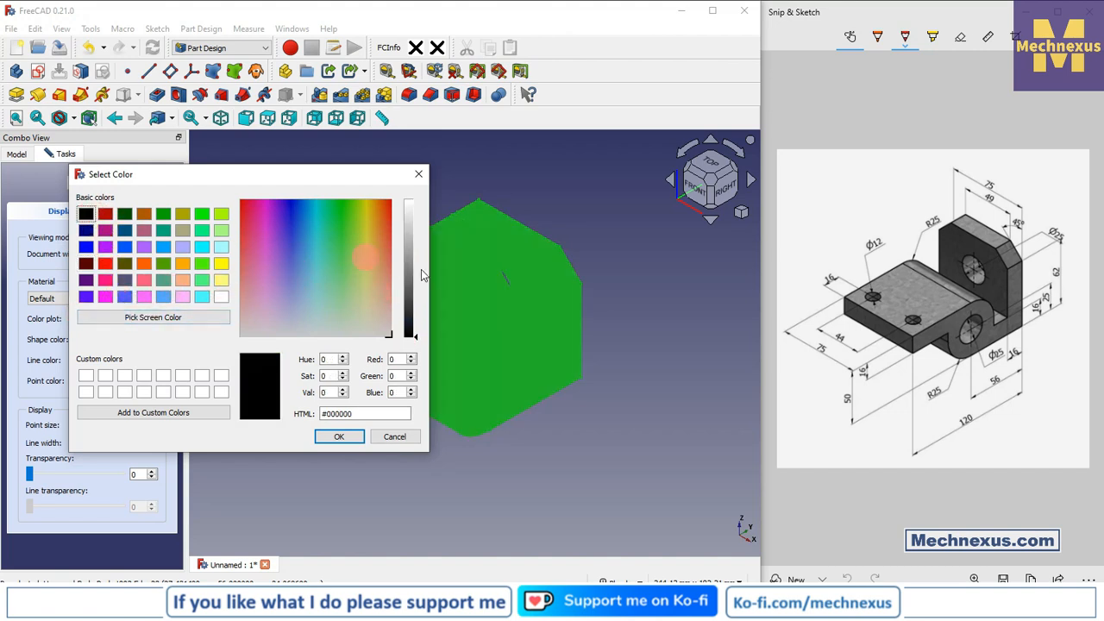
click(395, 334)
drag(415, 340, 424, 271)
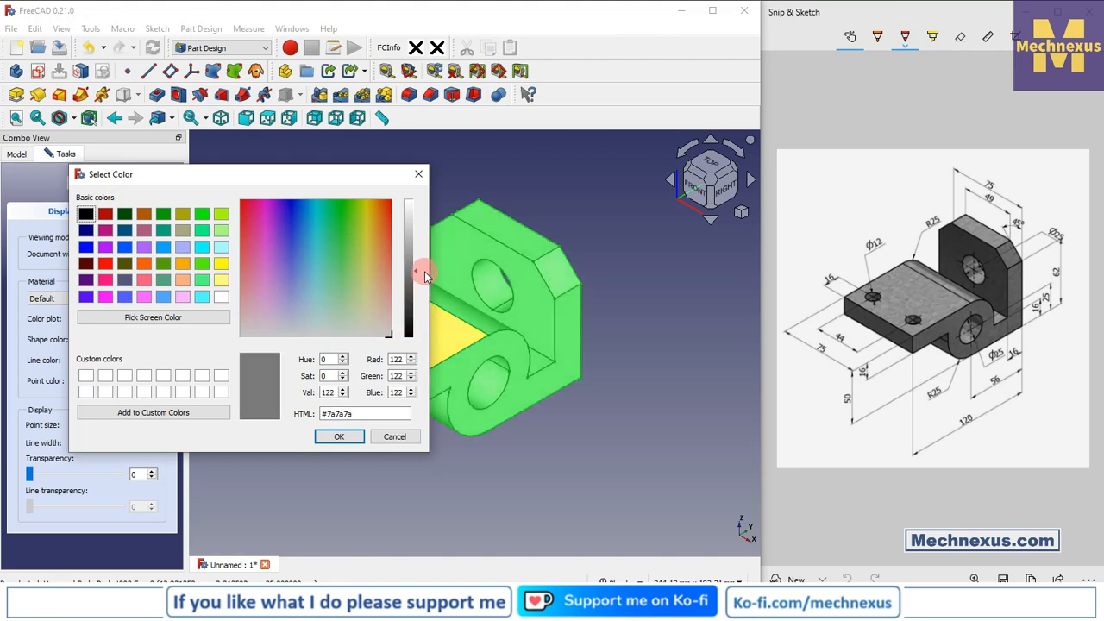
click(334, 439)
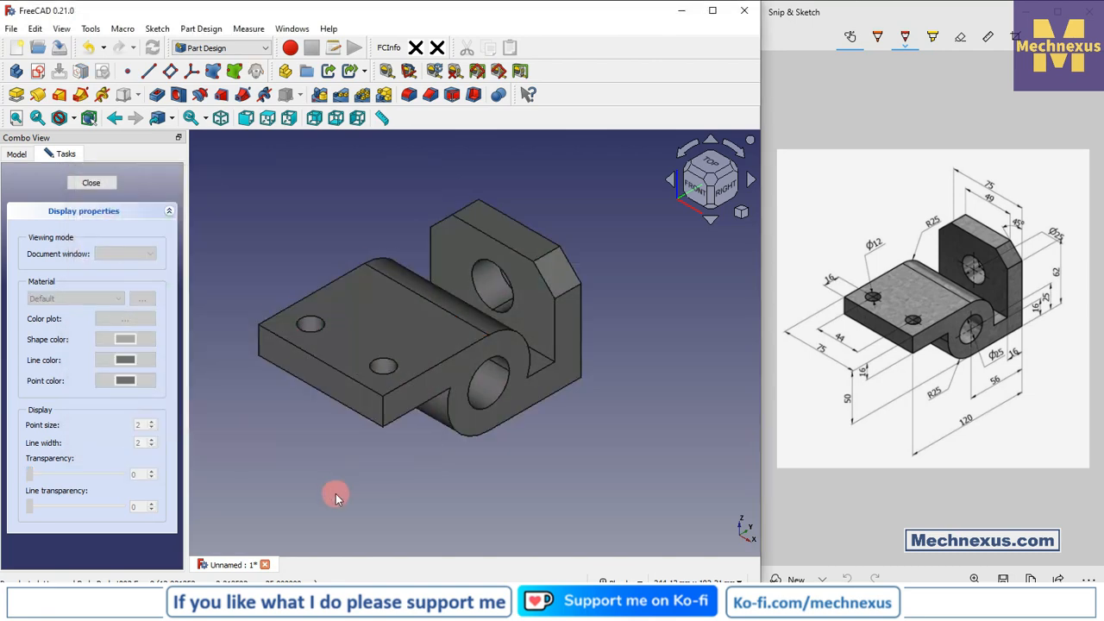
click(84, 185)
click(243, 192)
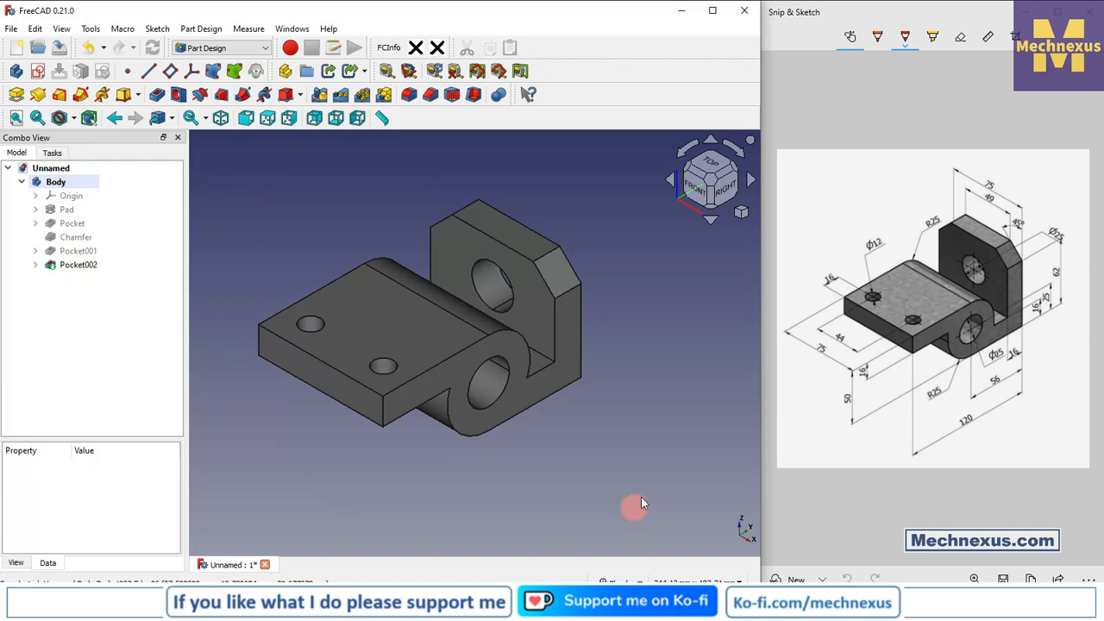
Examine the finished bracket from several angles and compare its shape with the reference drawing.
scroll(641, 504, down, 1)
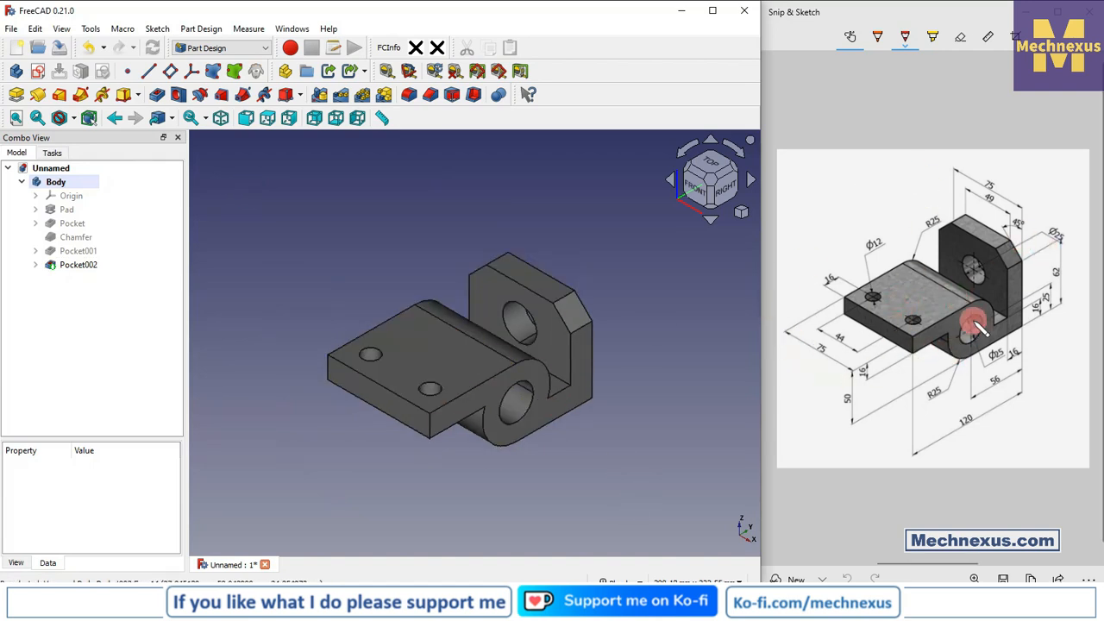
scroll(408, 423, up, 2)
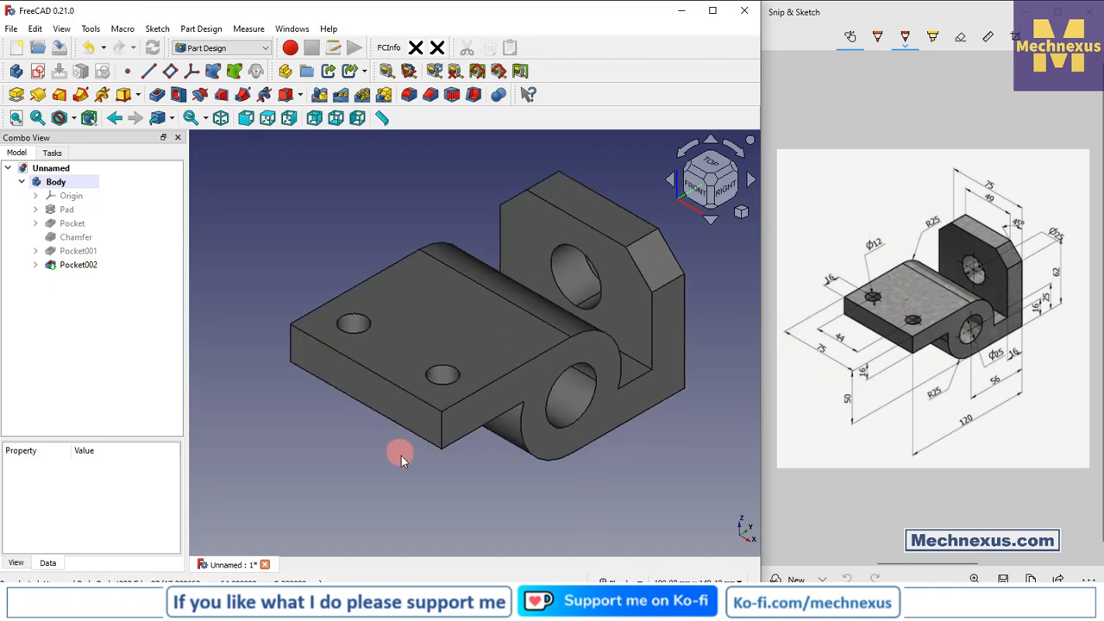
scroll(434, 452, down, 2)
middle_drag(502, 466, 540, 503)
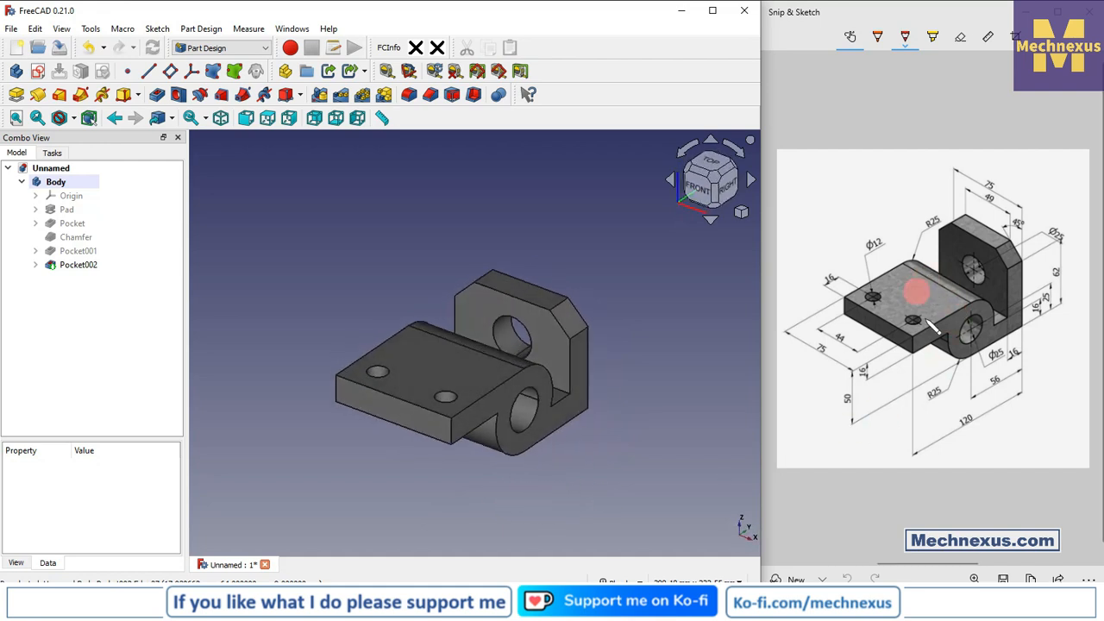
mouse_move(554, 405)
middle_down()
mouse_move(468, 423)
mouse_move(547, 420)
middle_up()
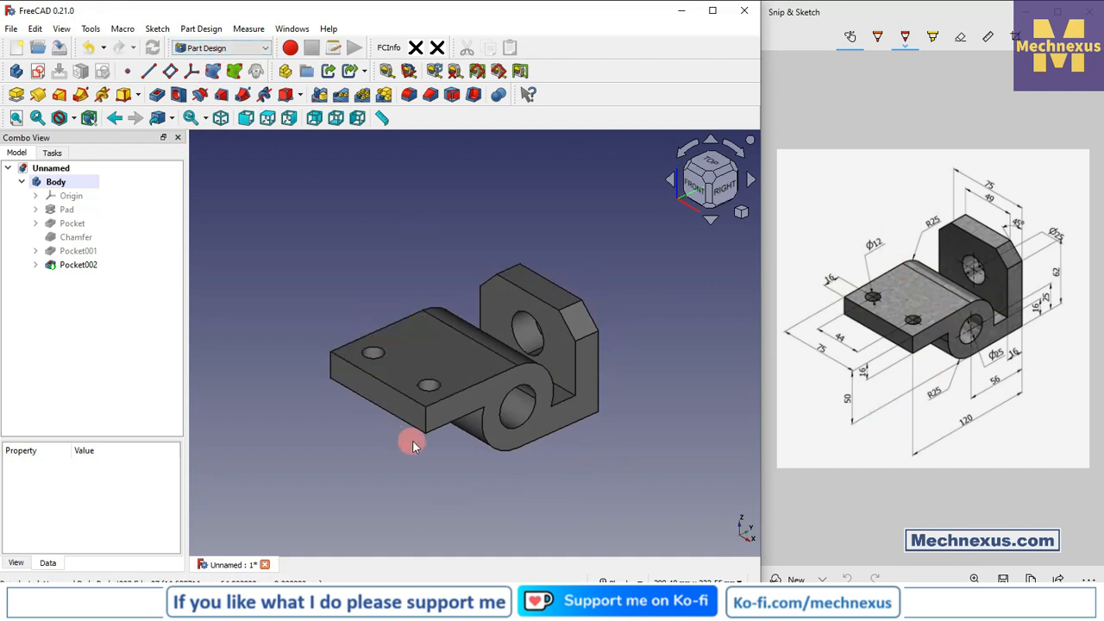
mouse_move(413, 441)
middle_down()
mouse_move(483, 443)
mouse_move(435, 492)
mouse_move(404, 438)
mouse_move(316, 412)
mouse_move(405, 432)
middle_up()
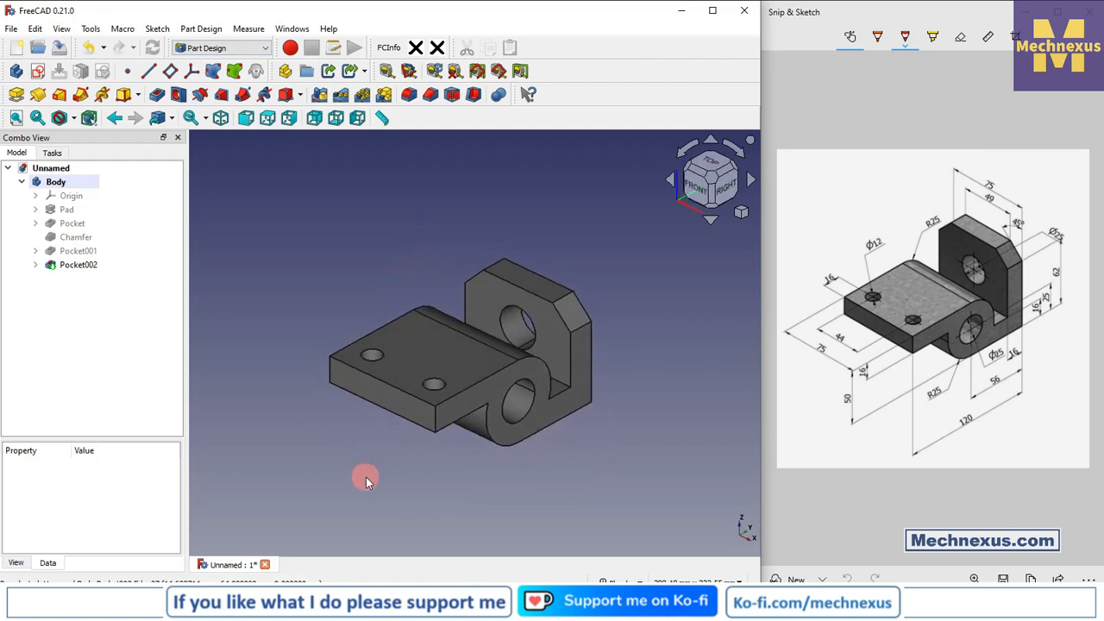
middle_drag(463, 481, 434, 493)
middle_drag(394, 485, 416, 457)
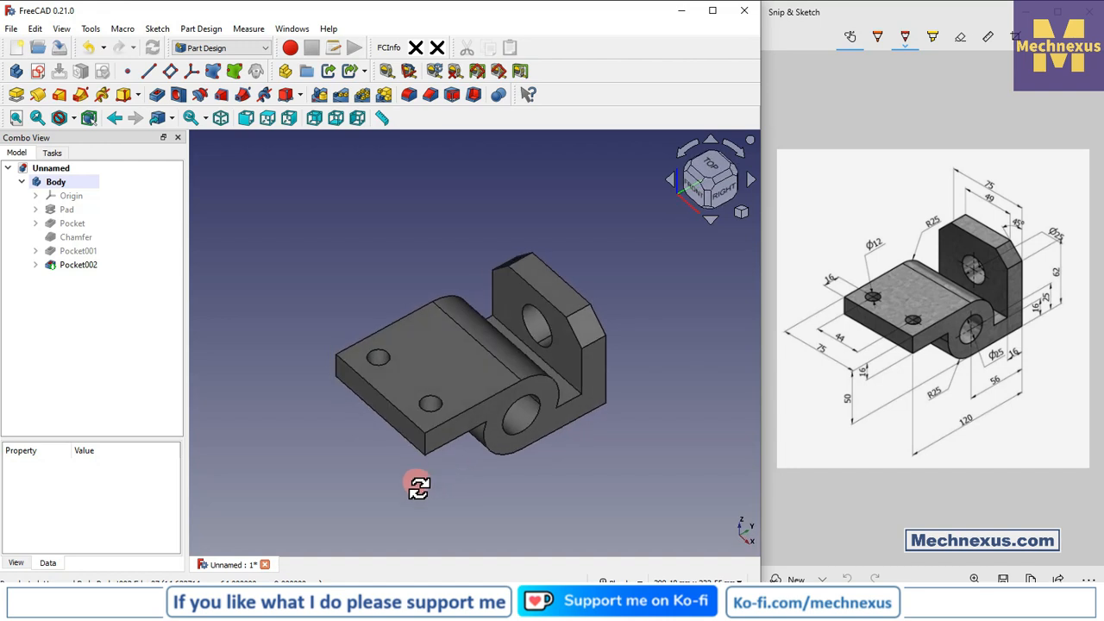
middle_drag(411, 439, 369, 460)
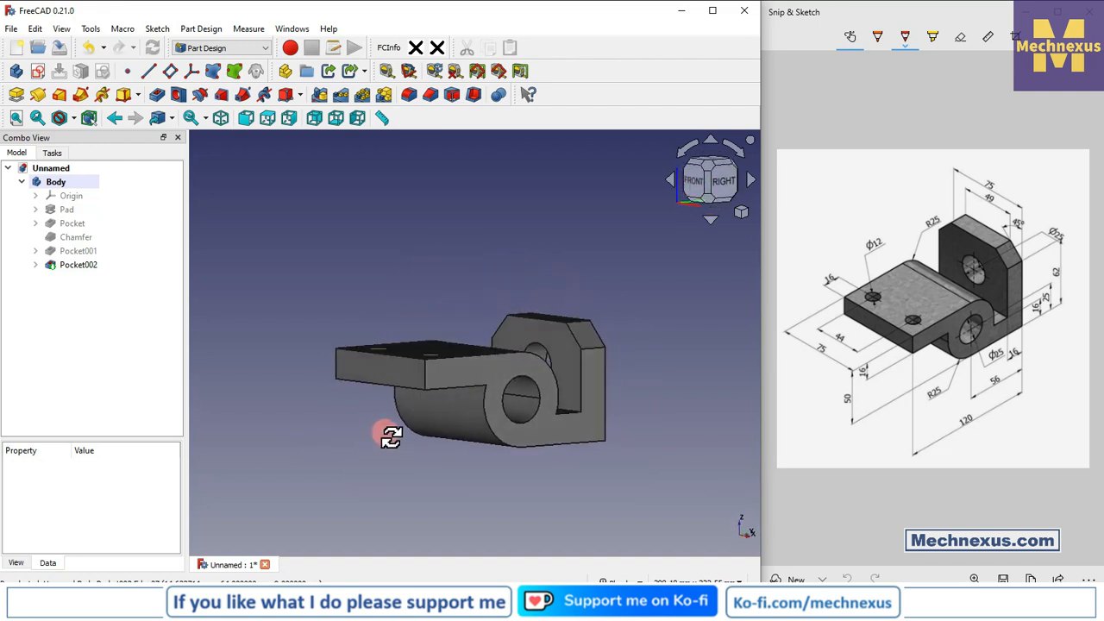
mouse_move(399, 424)
middle_down()
mouse_move(419, 359)
mouse_move(422, 492)
mouse_move(337, 468)
mouse_move(331, 449)
mouse_move(414, 412)
middle_up()
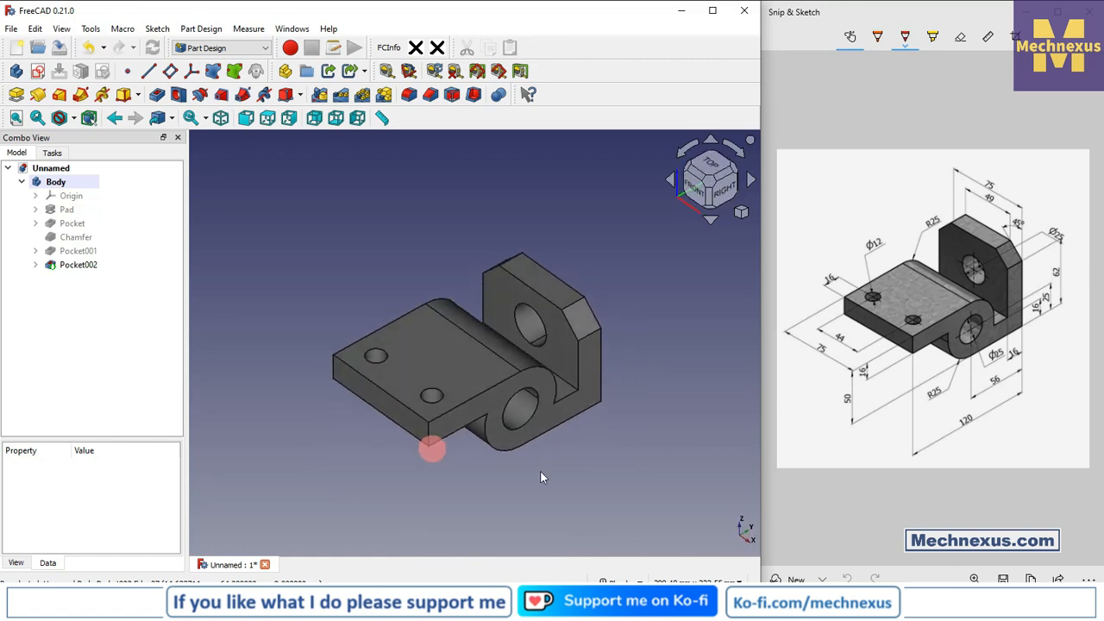